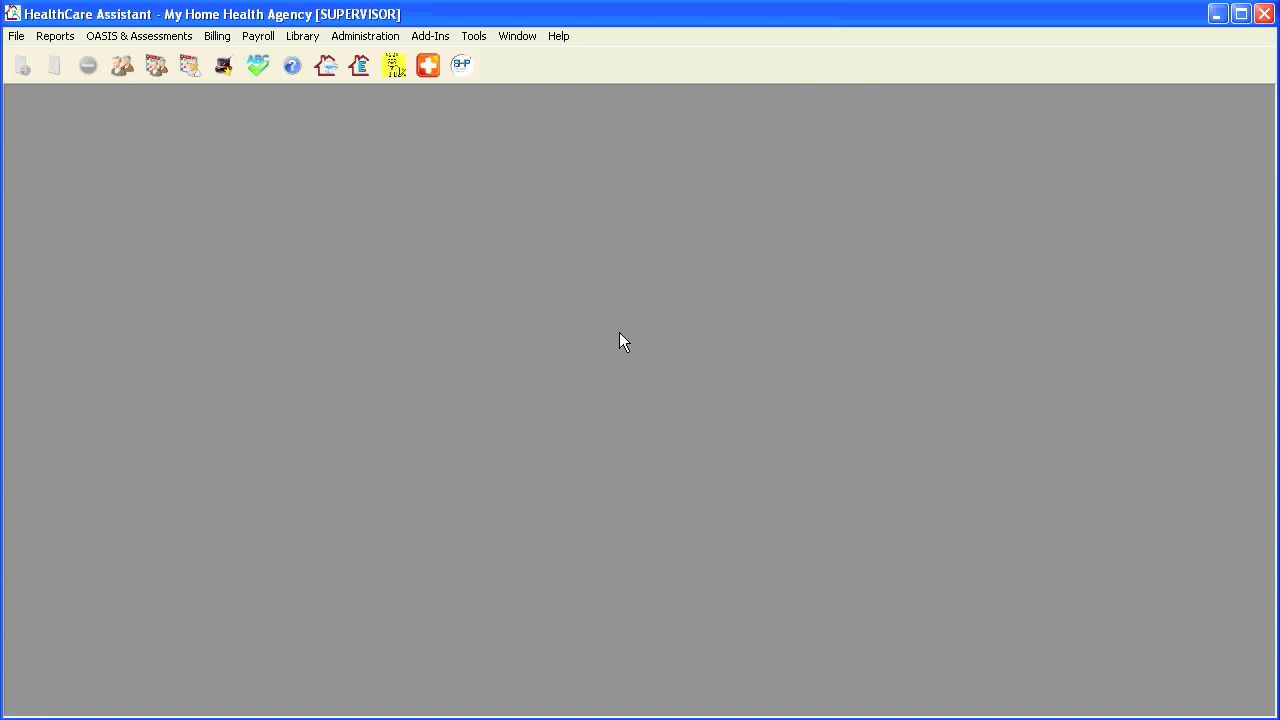
Step: Open the patient Appointments List report and set its insurance filter to Medicare PPS
click(66, 43)
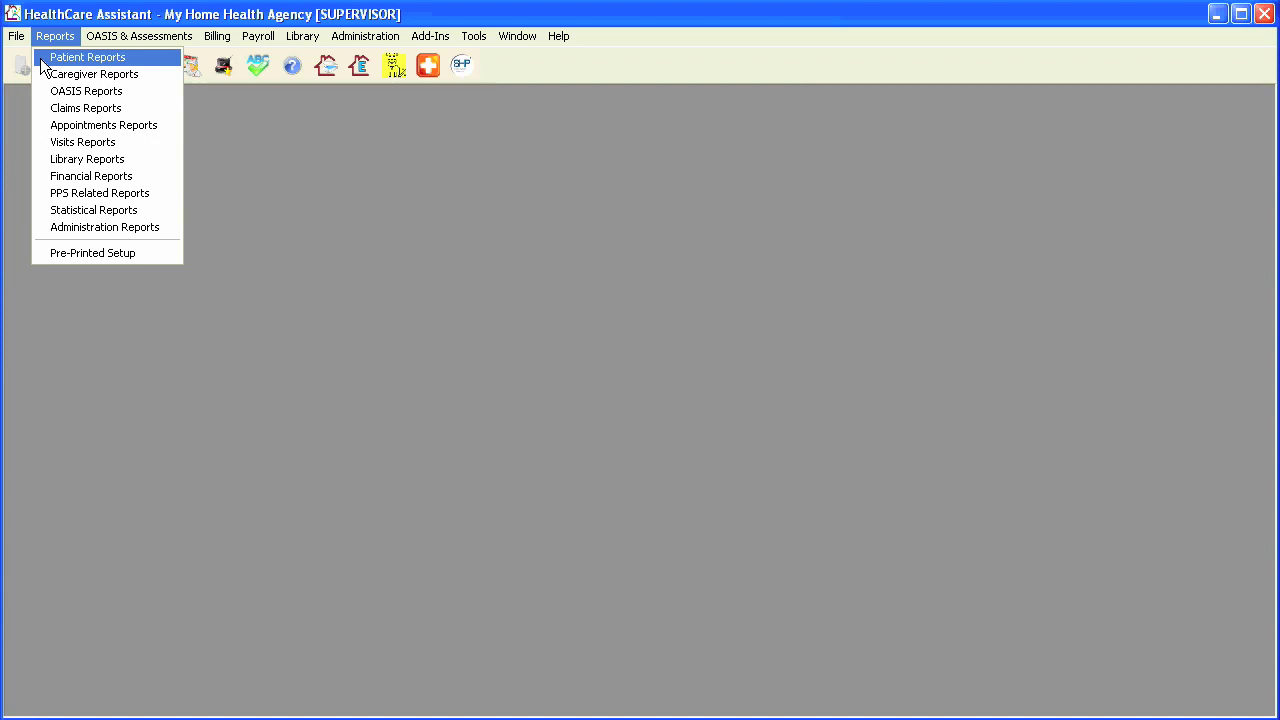
click(60, 58)
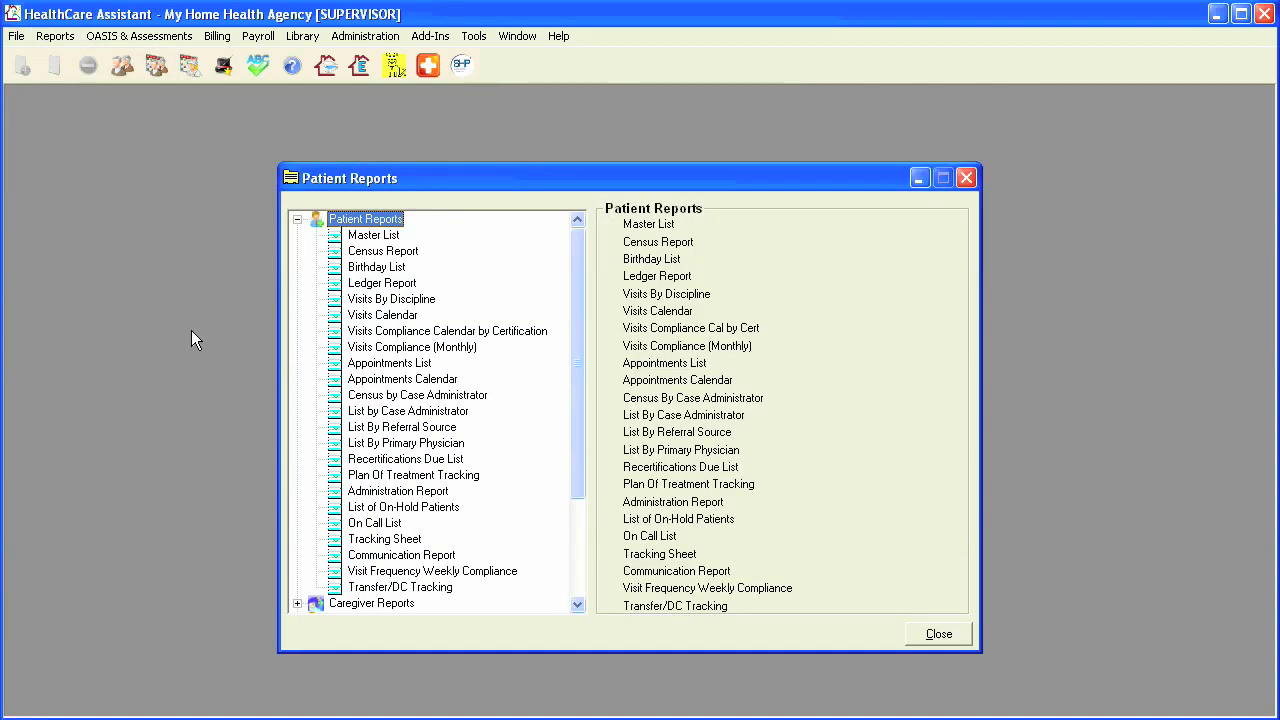
click(392, 366)
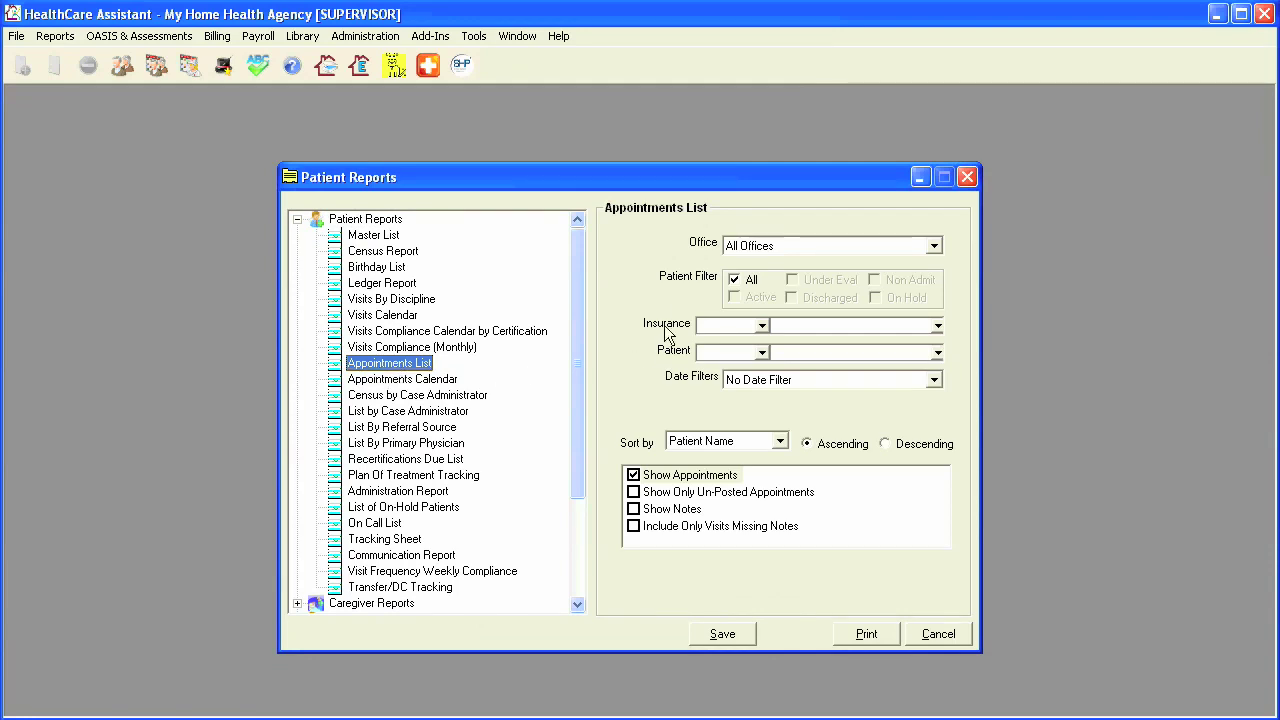
click(760, 326)
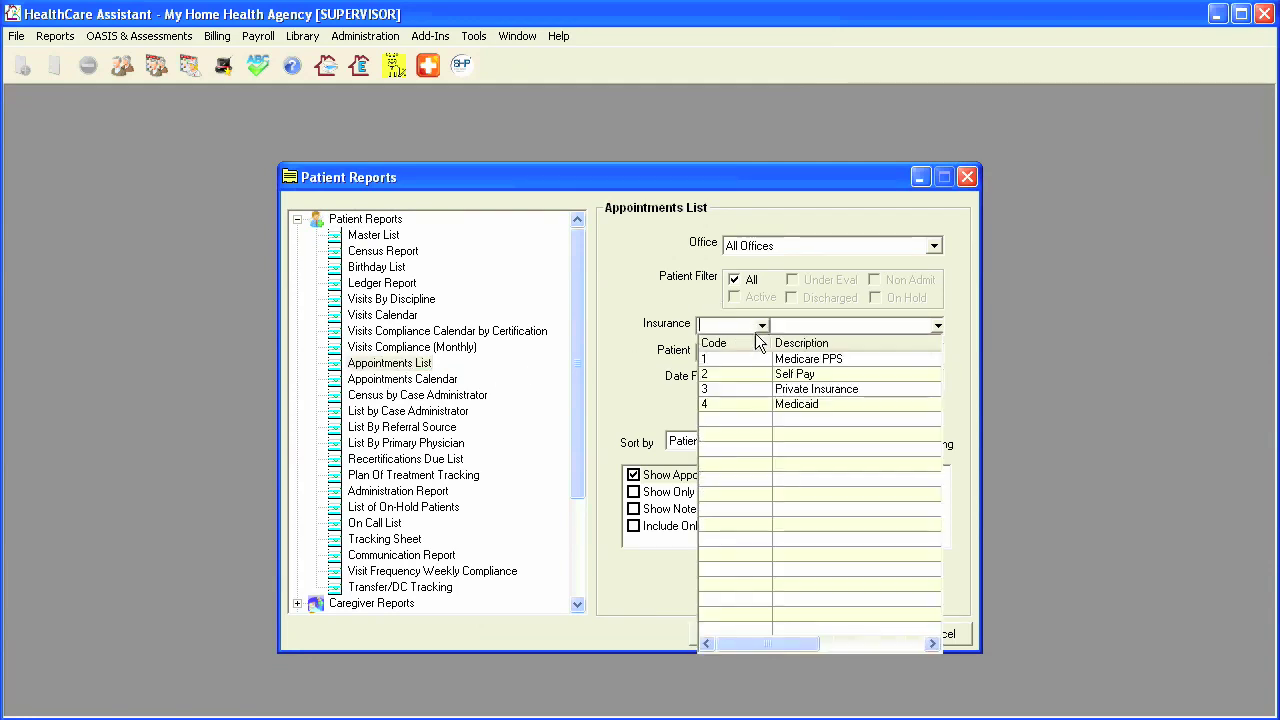
click(757, 362)
Step: Generate the Appointments List for the sample Medicare patient, showing only un-posted appointments
click(762, 354)
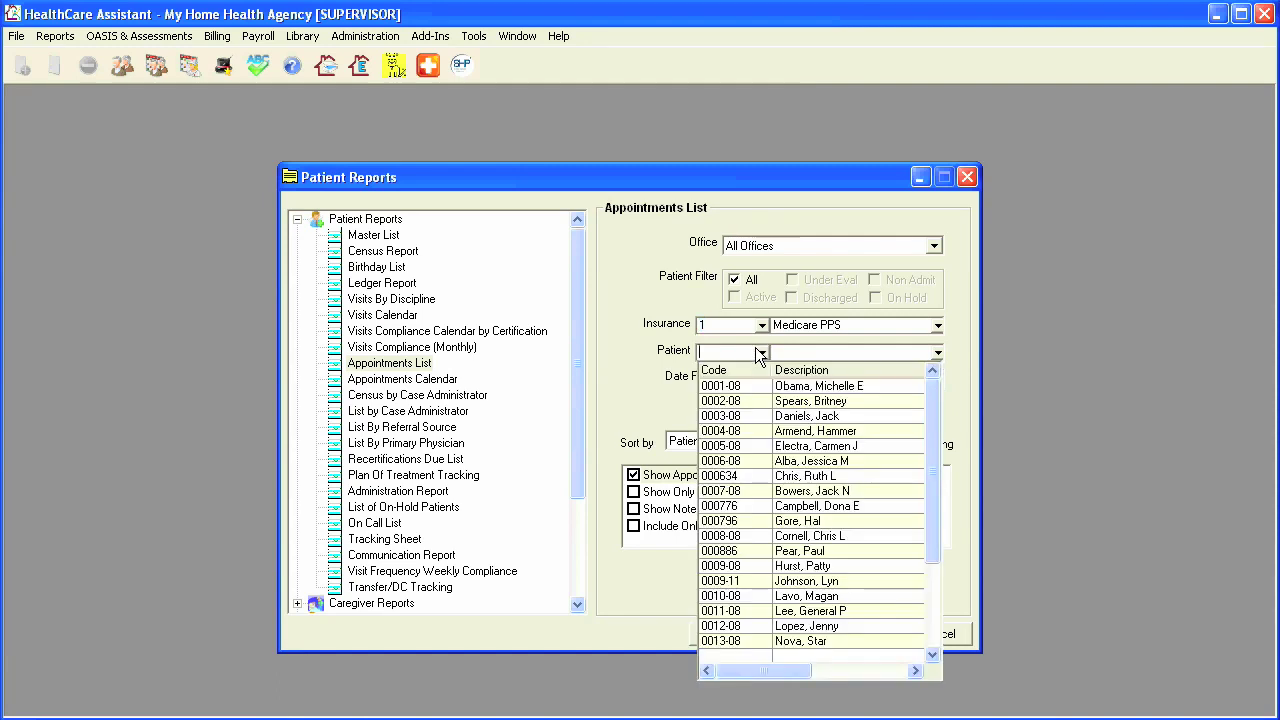
text(5)
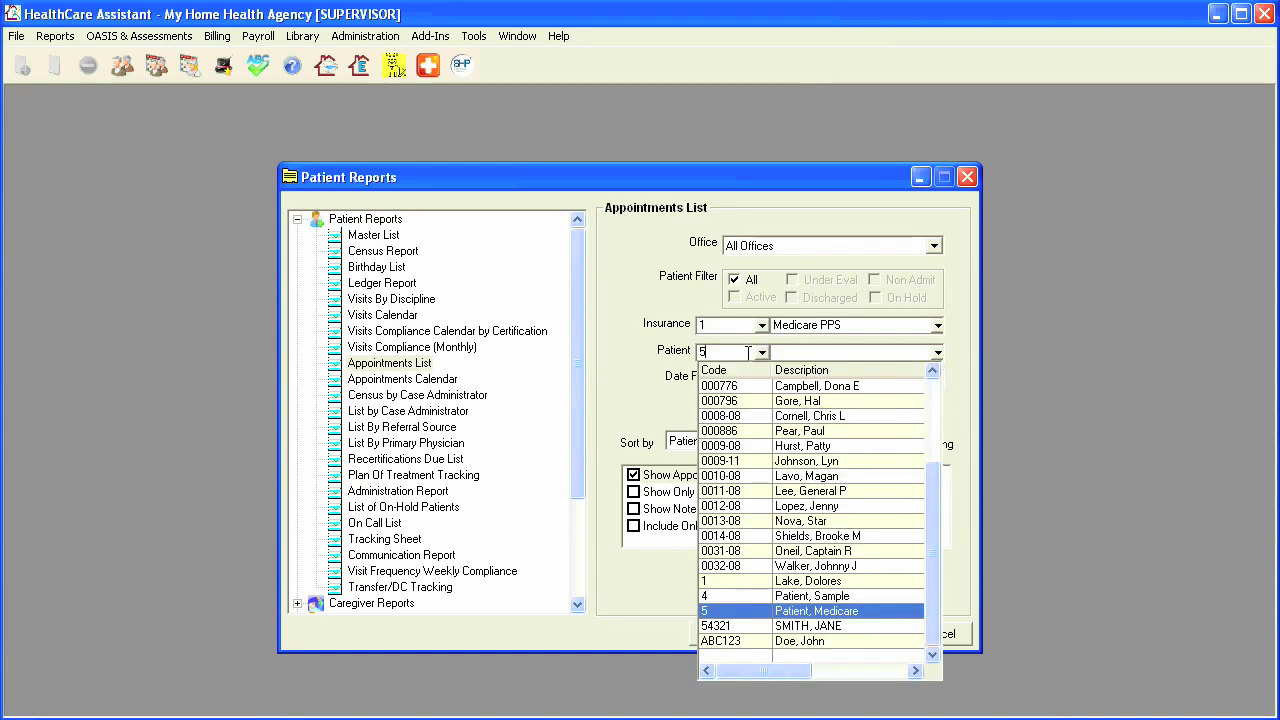
key(Return)
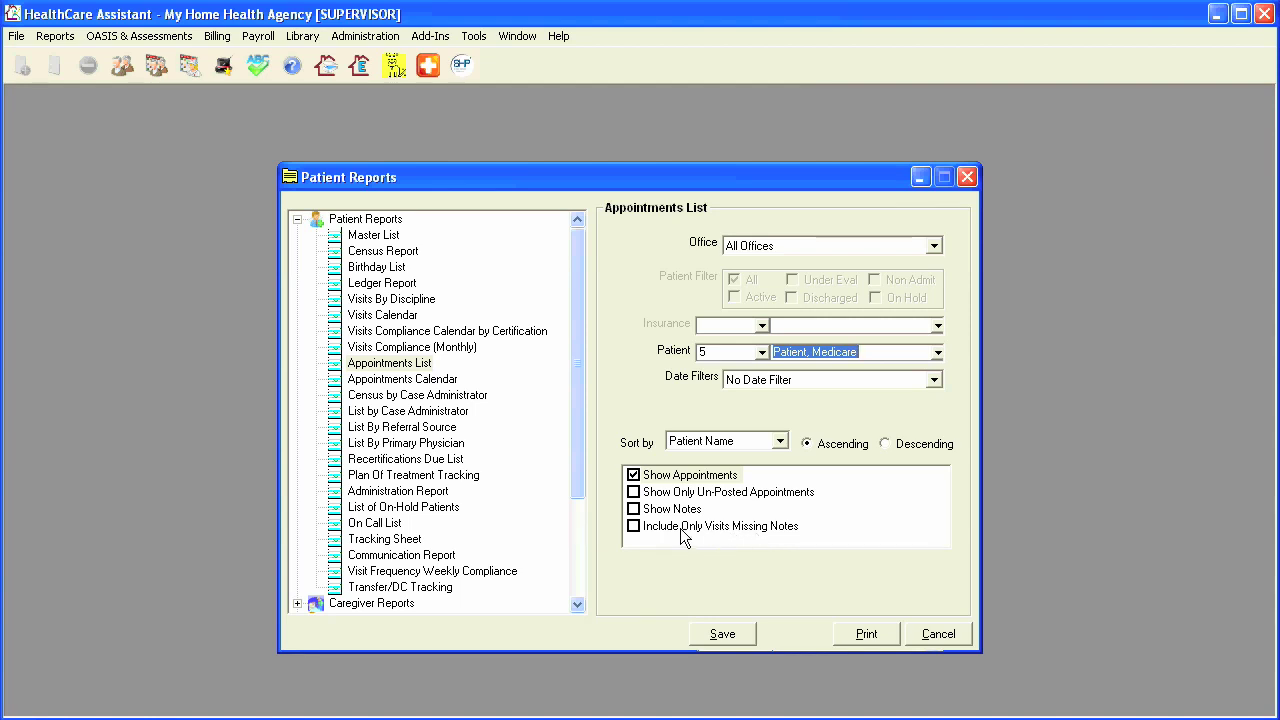
click(634, 494)
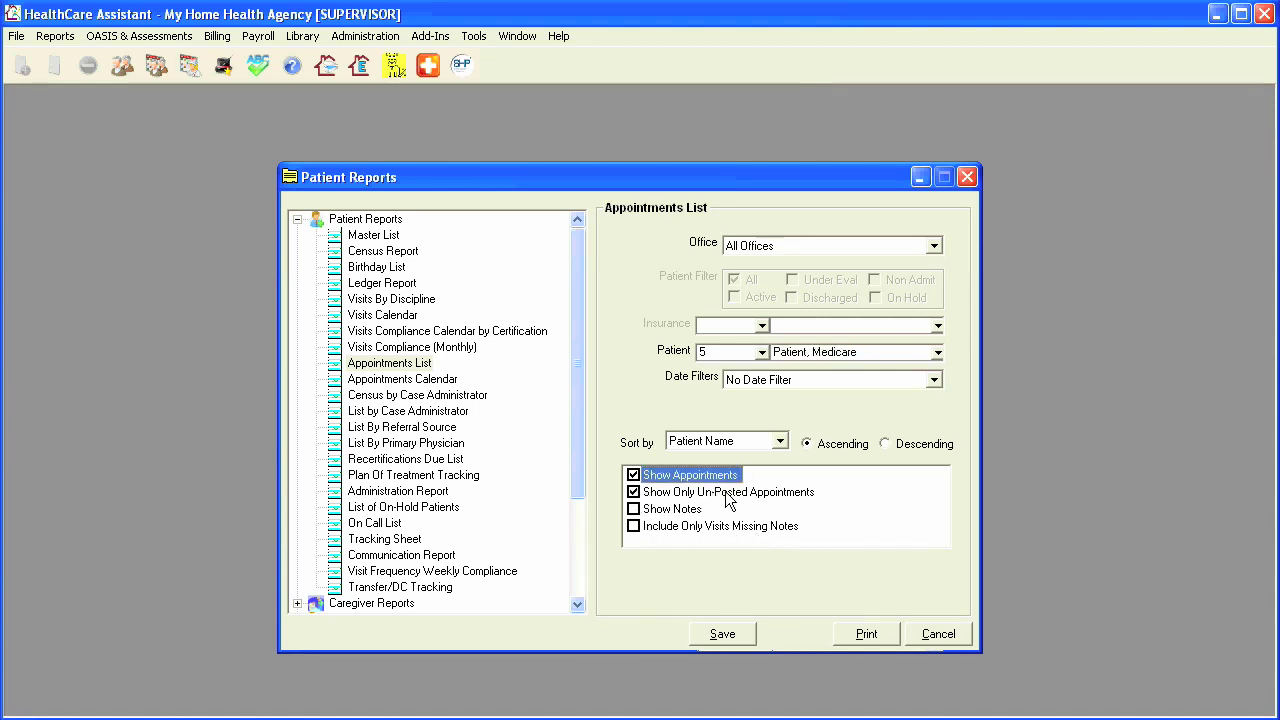
click(878, 636)
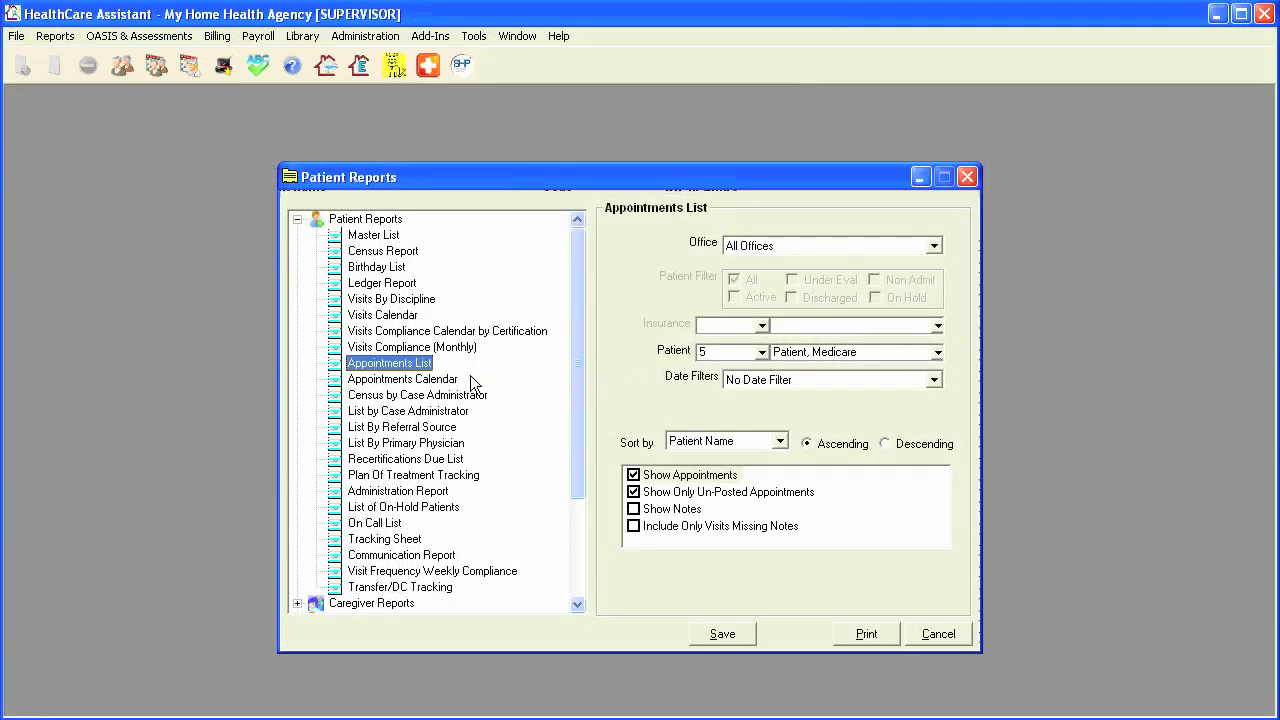
Step: Generate the same patient's Appointments Calendar for 8/3/2009 to 9/3/2009 and review it at 150% zoom
click(445, 380)
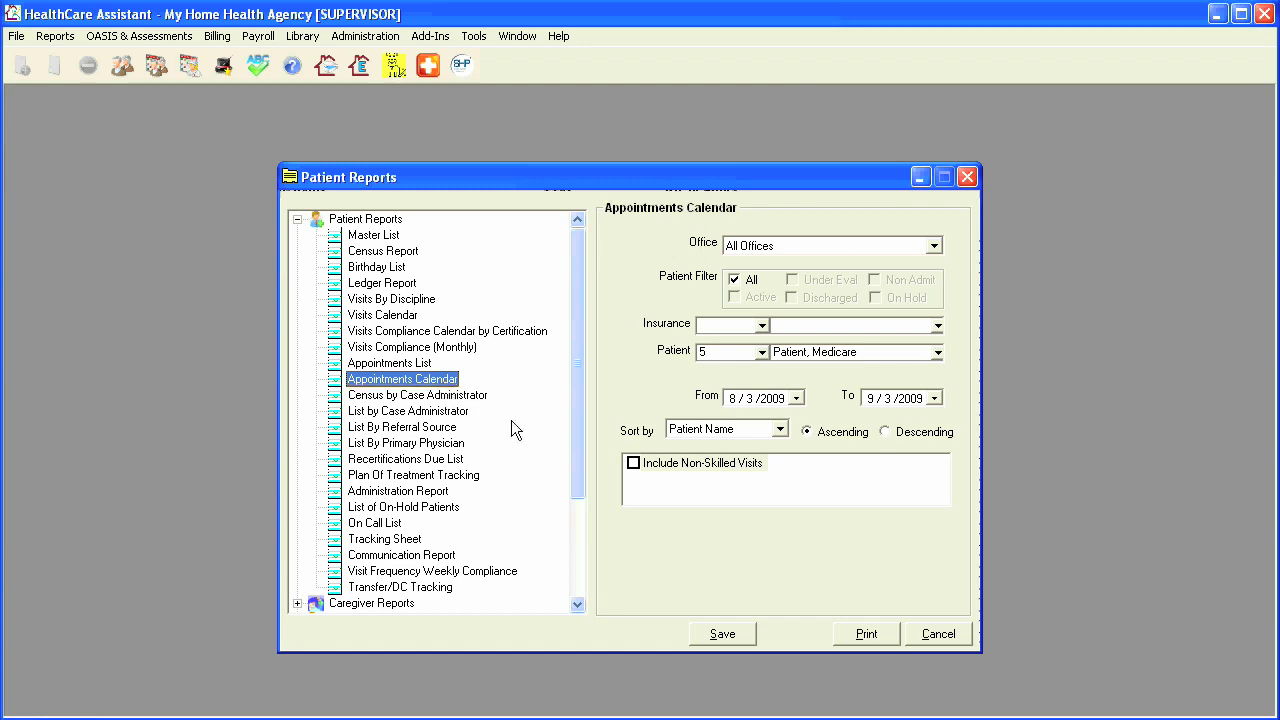
click(848, 632)
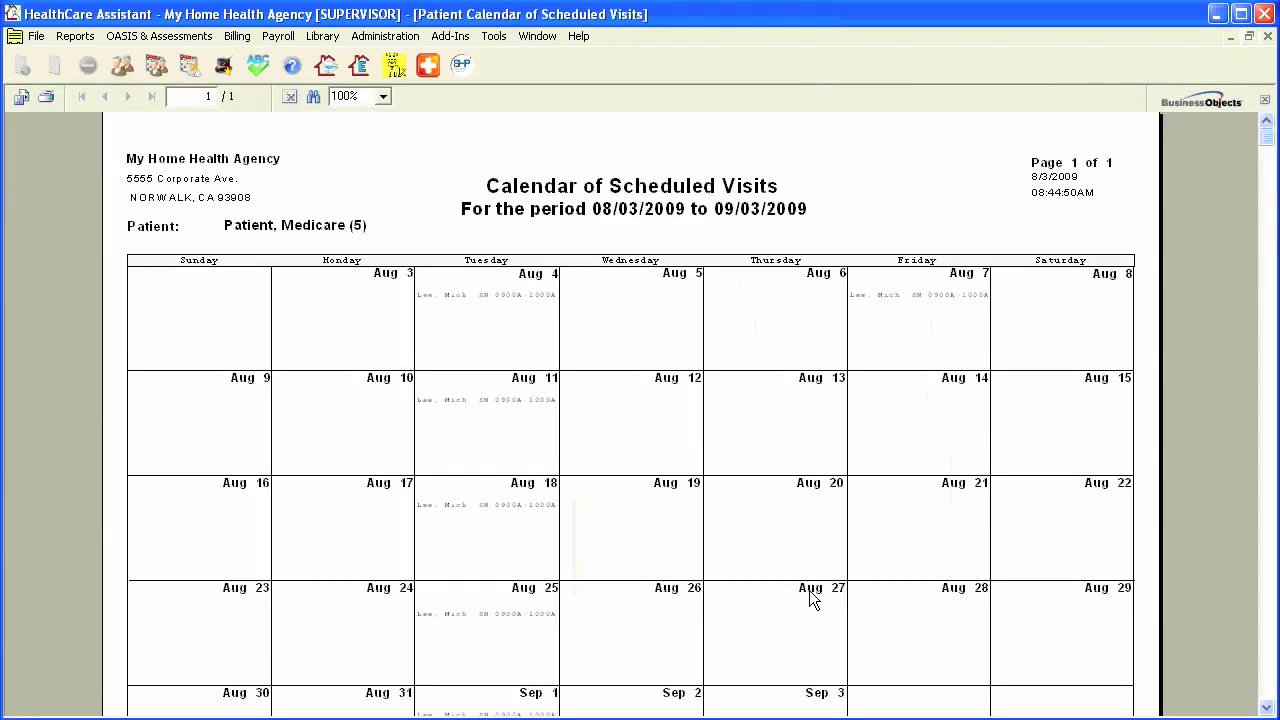
click(383, 96)
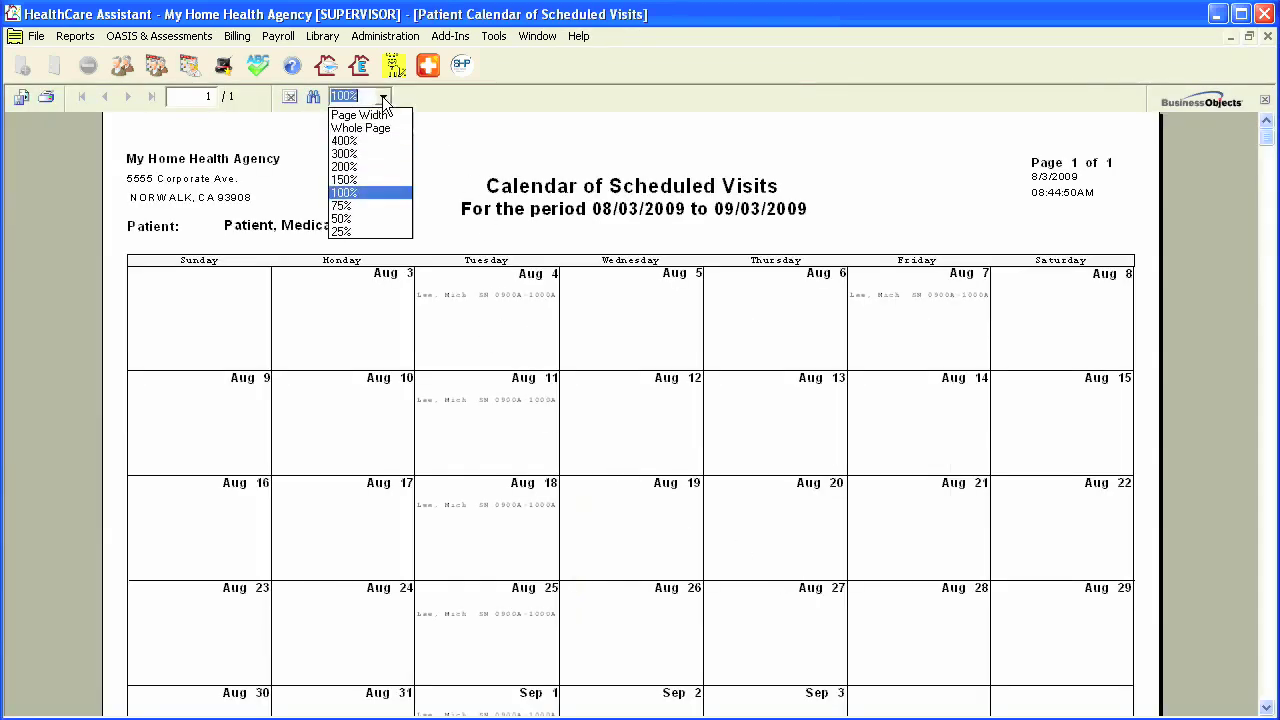
click(377, 182)
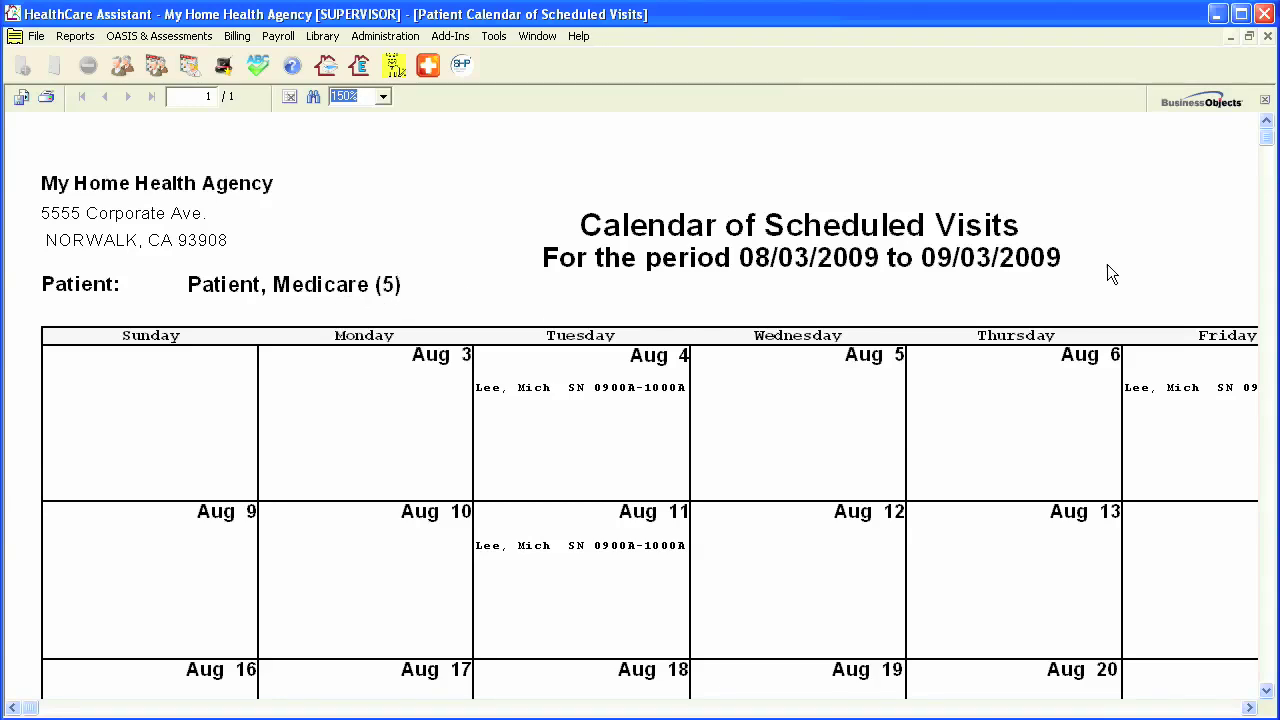
drag(1267, 140, 1268, 290)
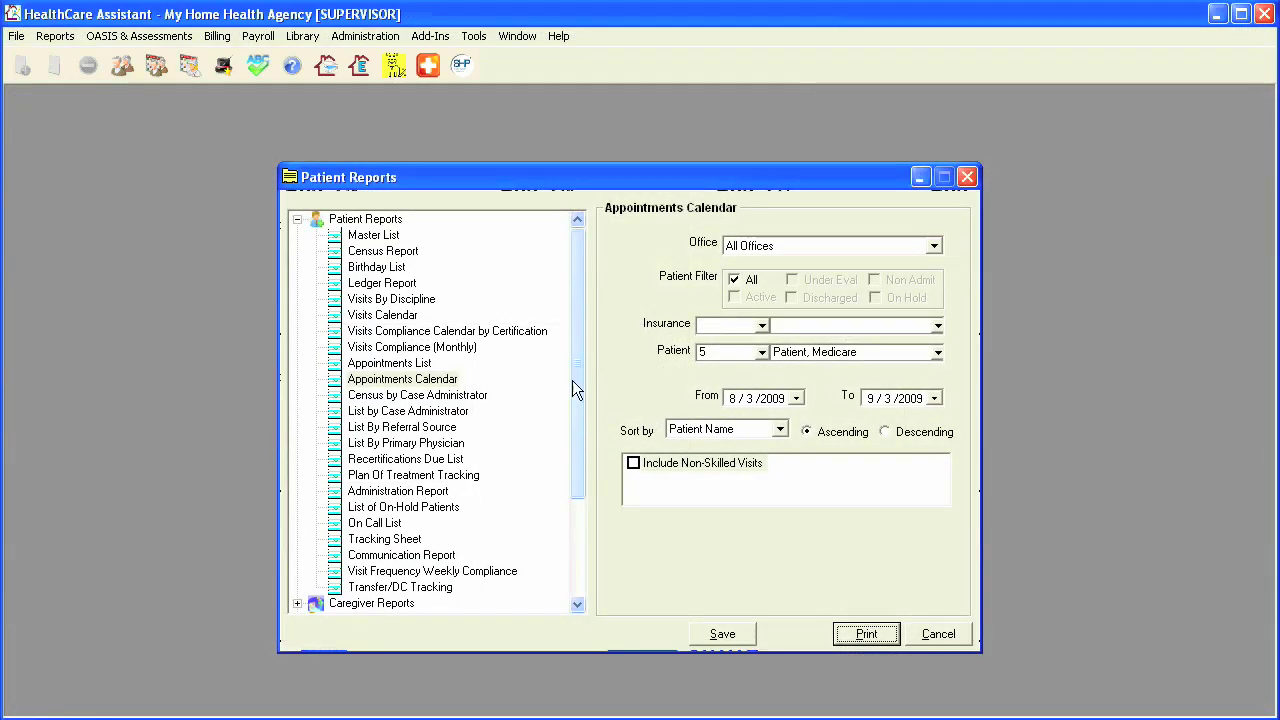
Step: Generate the Visits Compliance Calendar by Certification for the same patient's 05/29/09 - 07/27/09 certification period
click(515, 341)
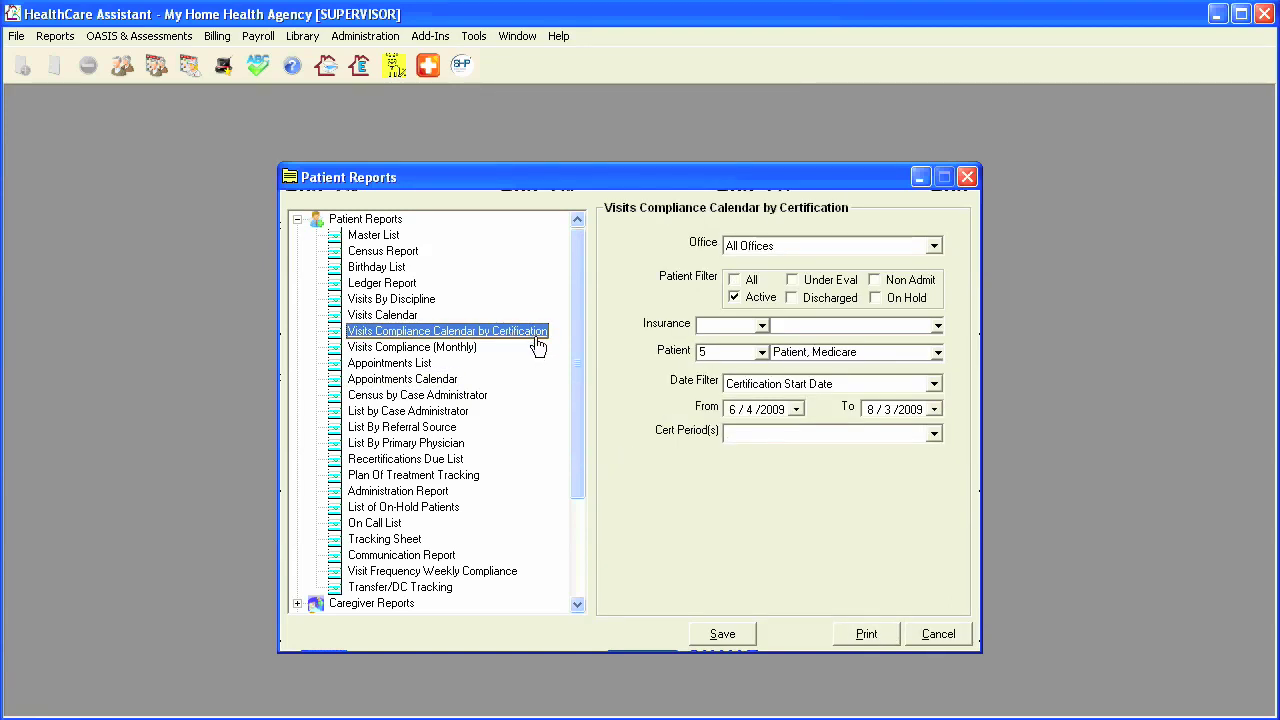
click(935, 434)
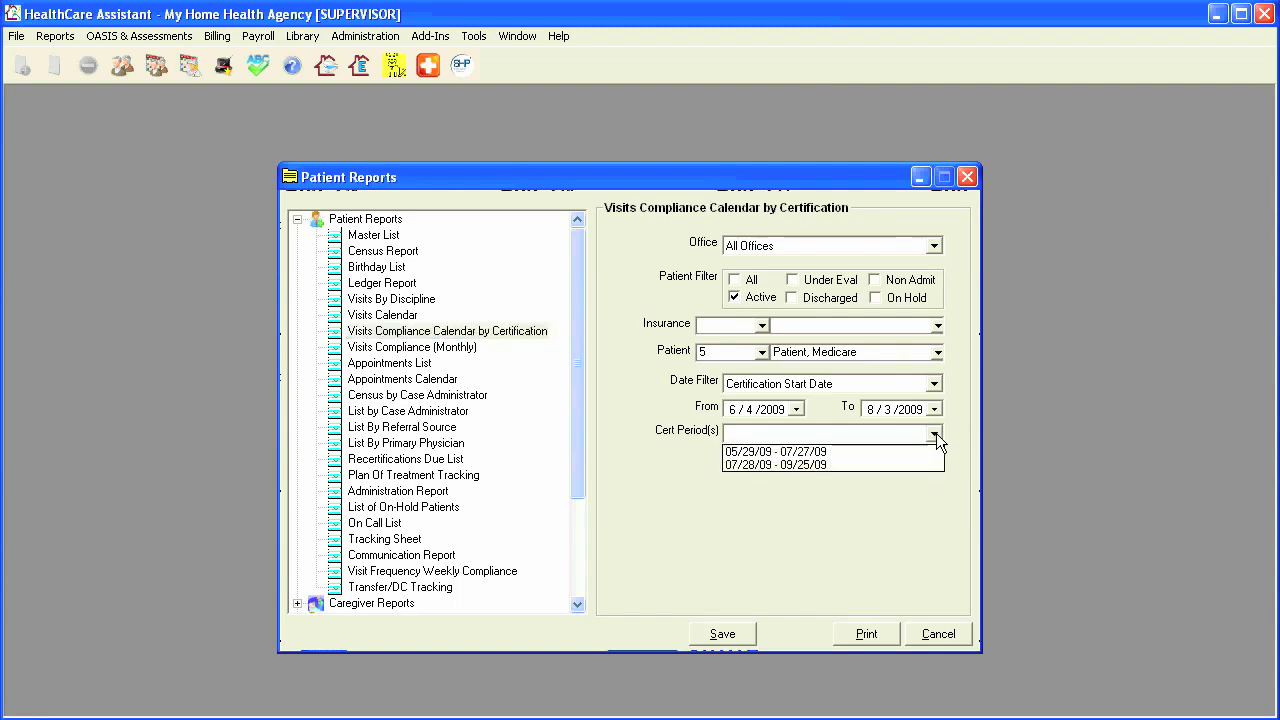
click(935, 453)
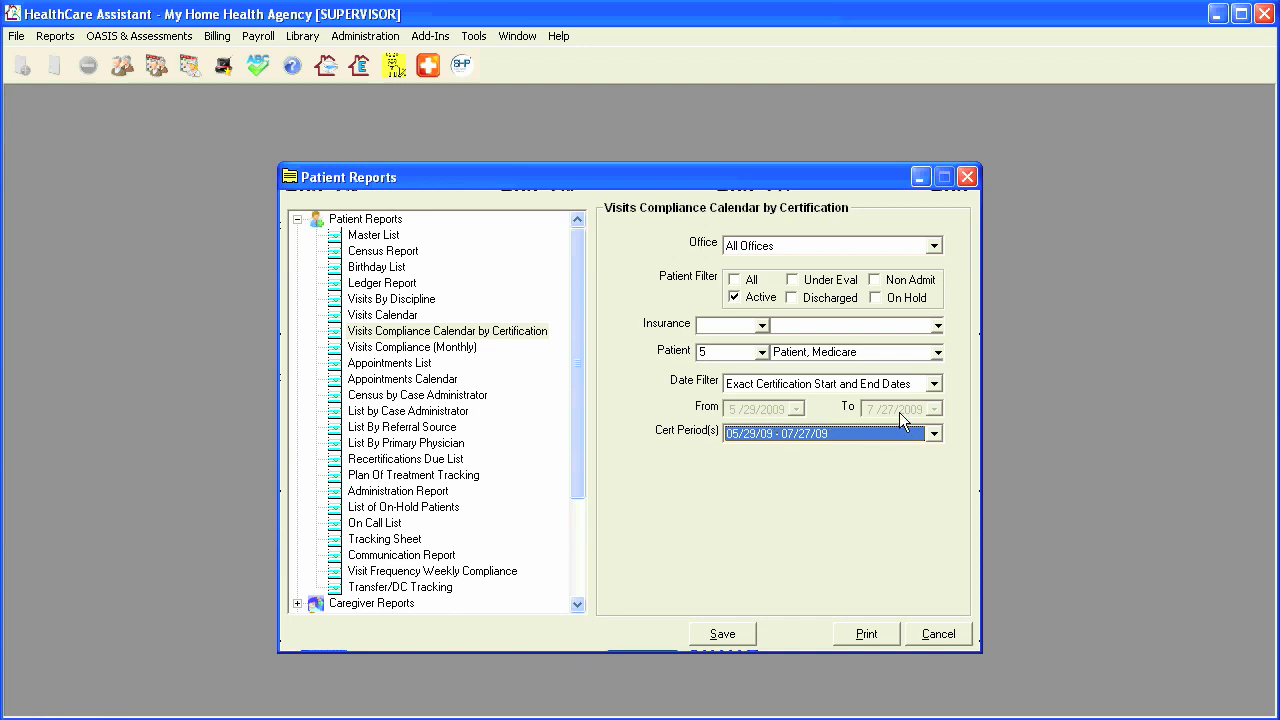
click(876, 632)
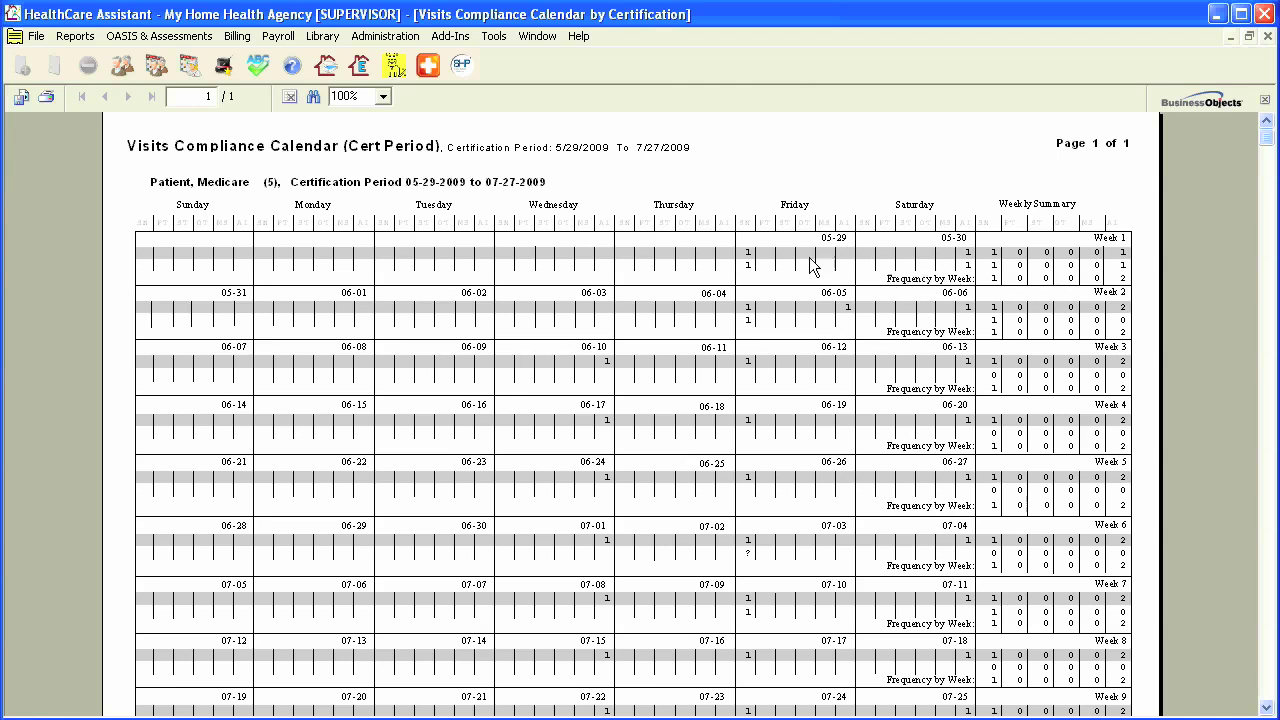
Step: Examine the compliance calendar at 150% zoom, including its Weekly Summary columns and the lower part of the page
click(383, 97)
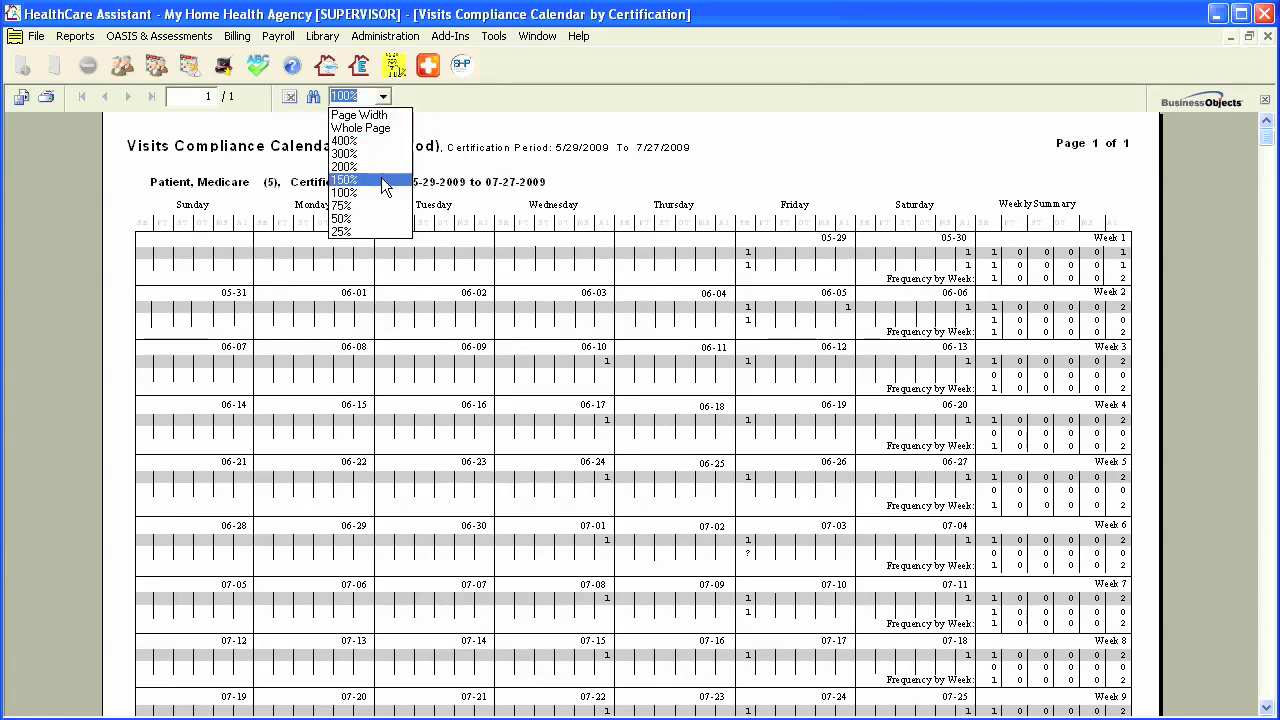
click(381, 180)
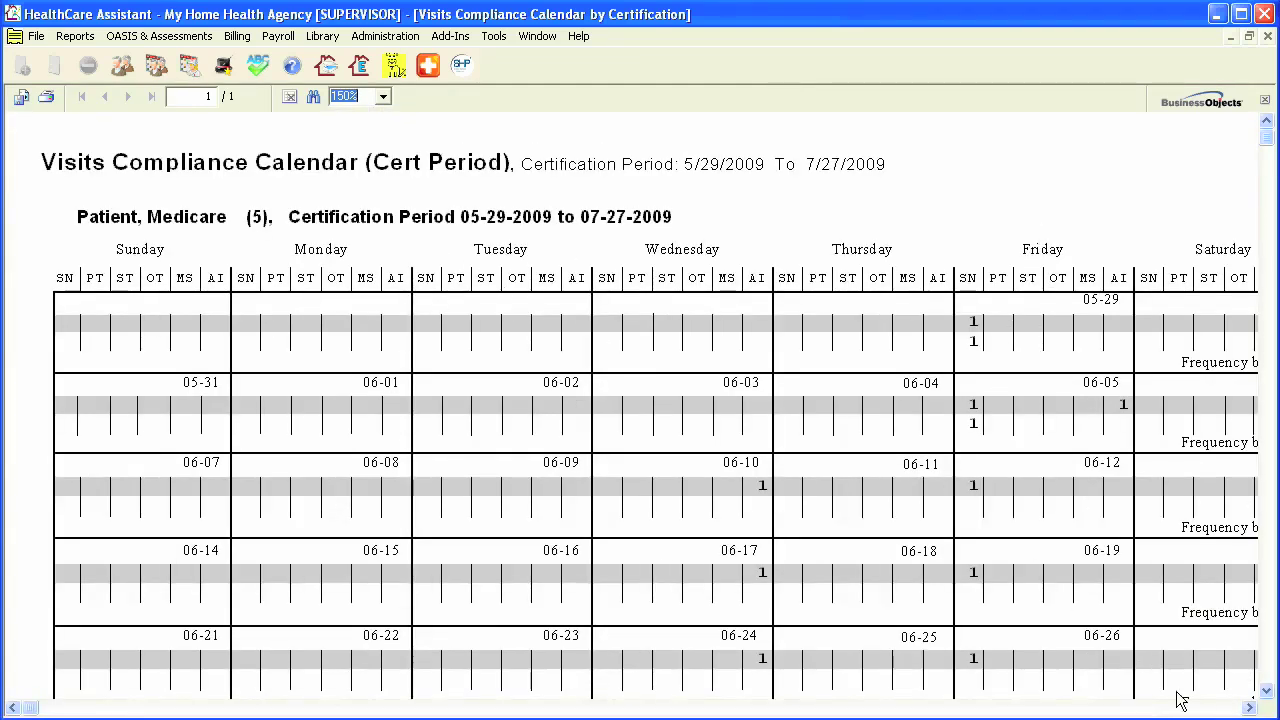
click(1249, 708)
click(1250, 708)
click(1250, 708)
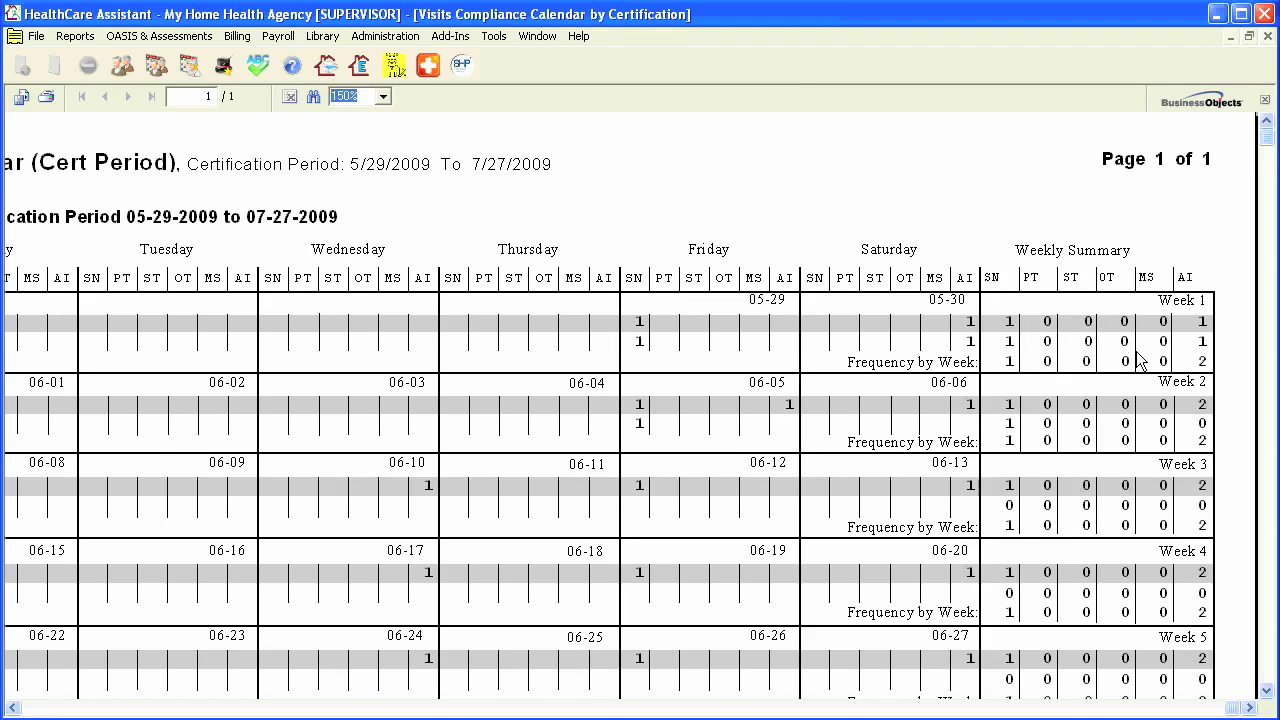
drag(1269, 148, 1268, 688)
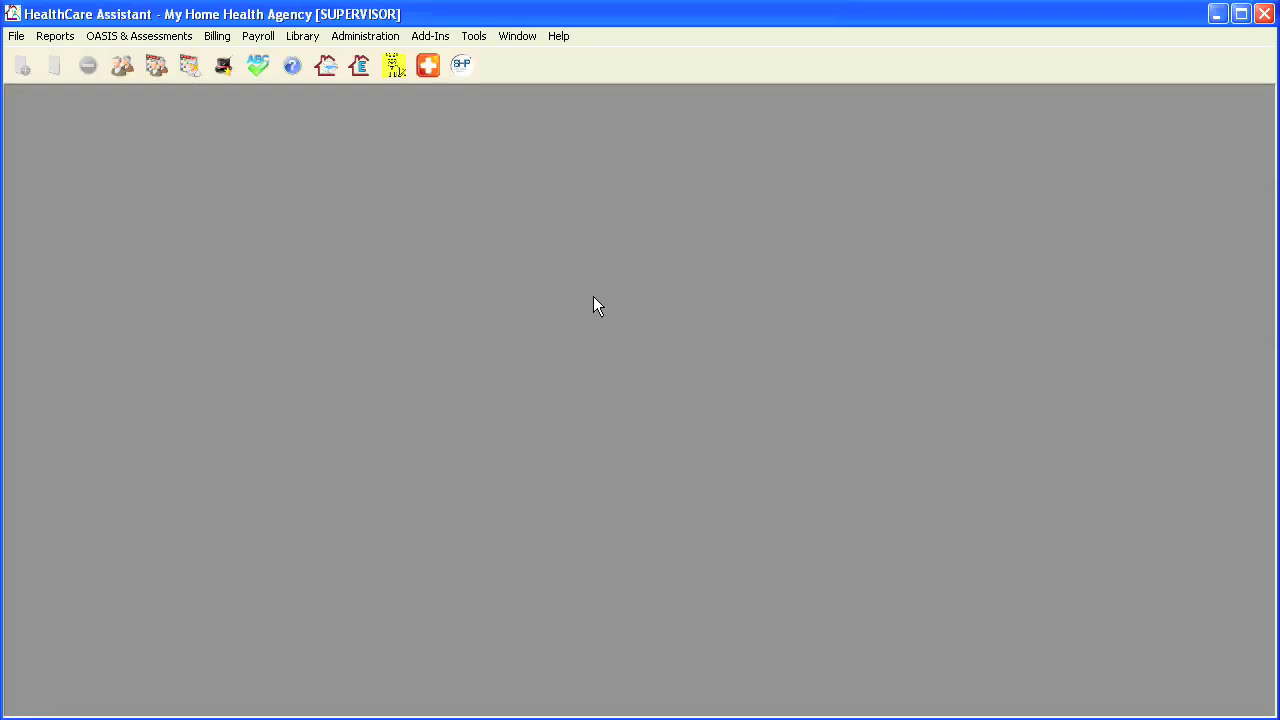
Step: Generate the caregiver Appointments List for all caregivers with appointment details, only un-posted appointments and a new page per caregiver
click(62, 41)
click(62, 78)
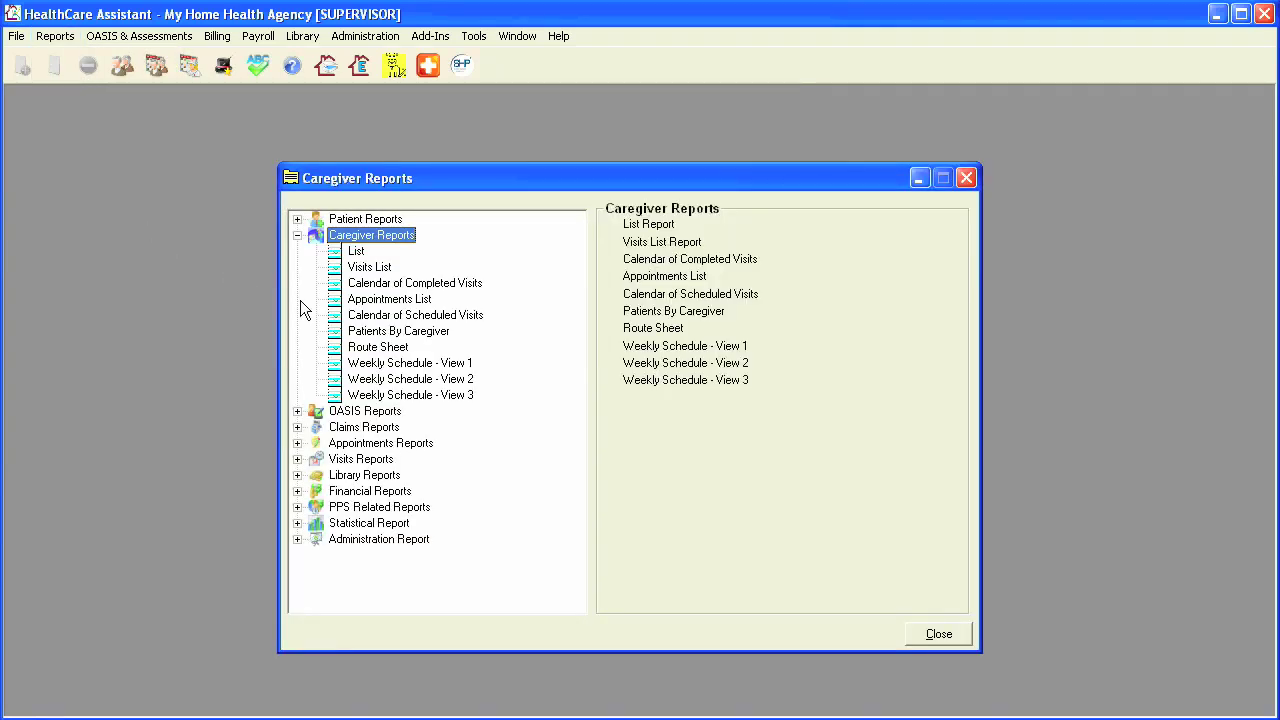
click(398, 301)
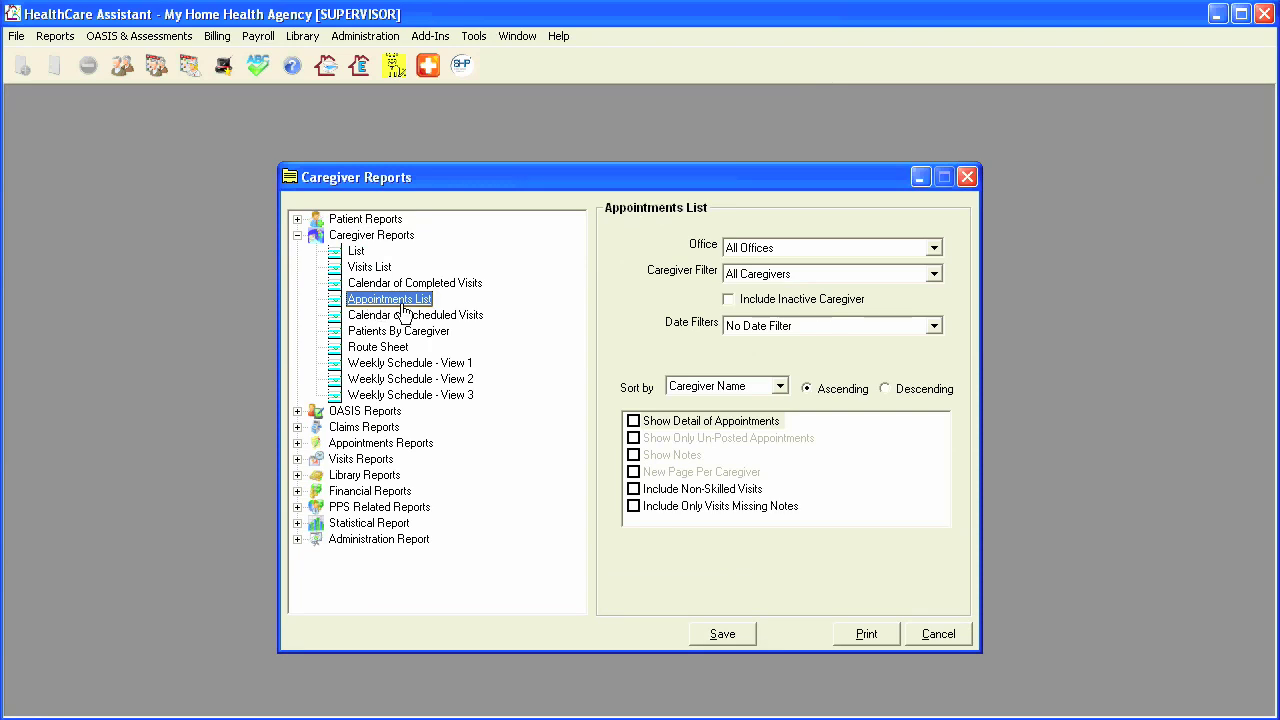
click(933, 327)
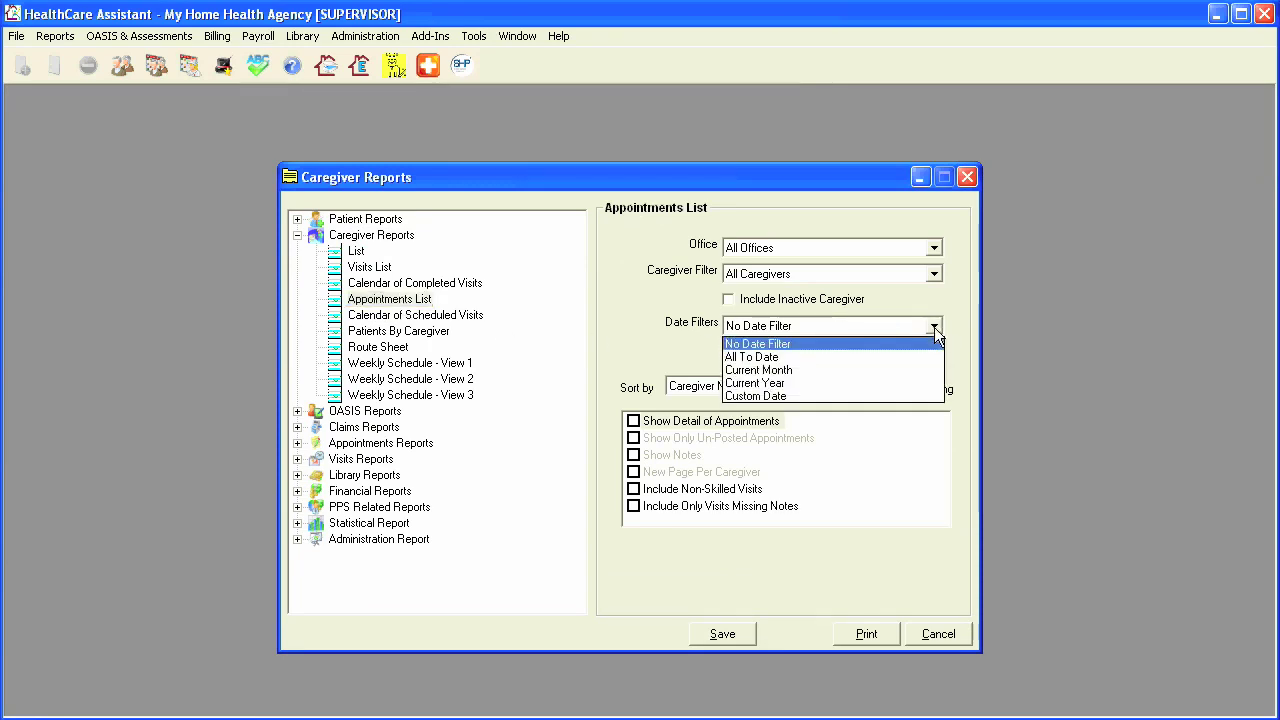
click(936, 330)
click(934, 274)
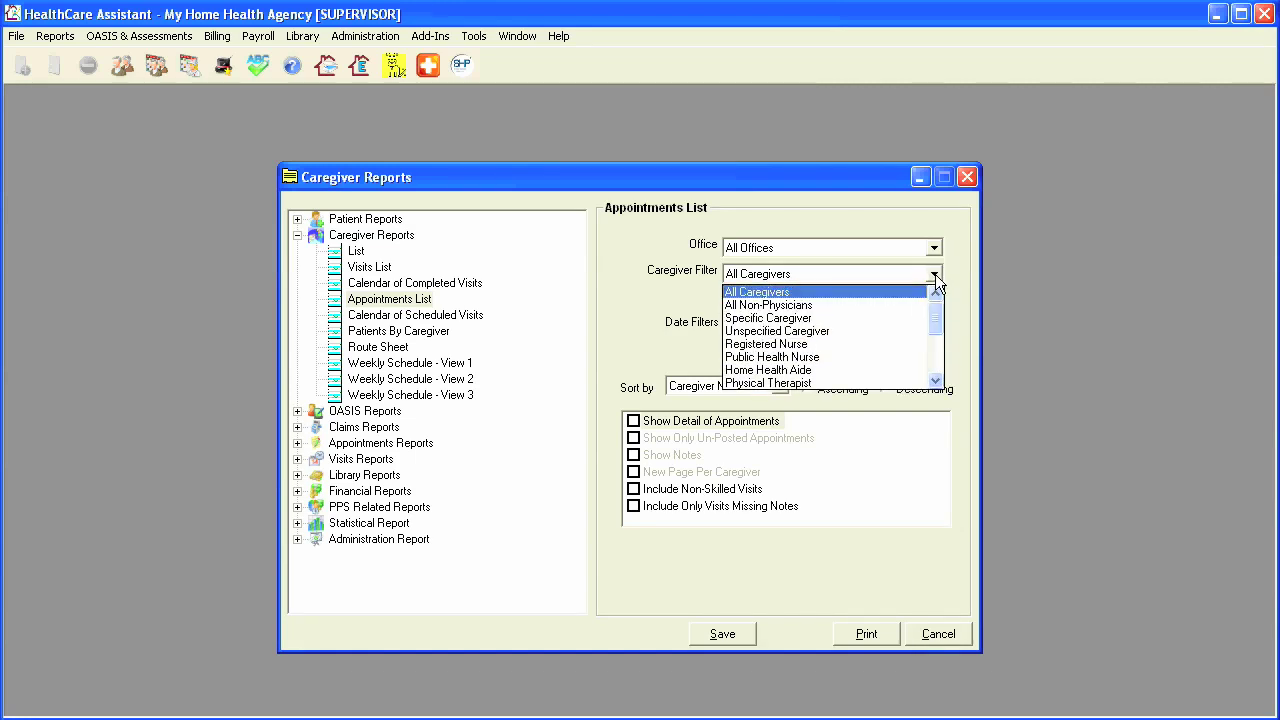
click(935, 274)
click(634, 422)
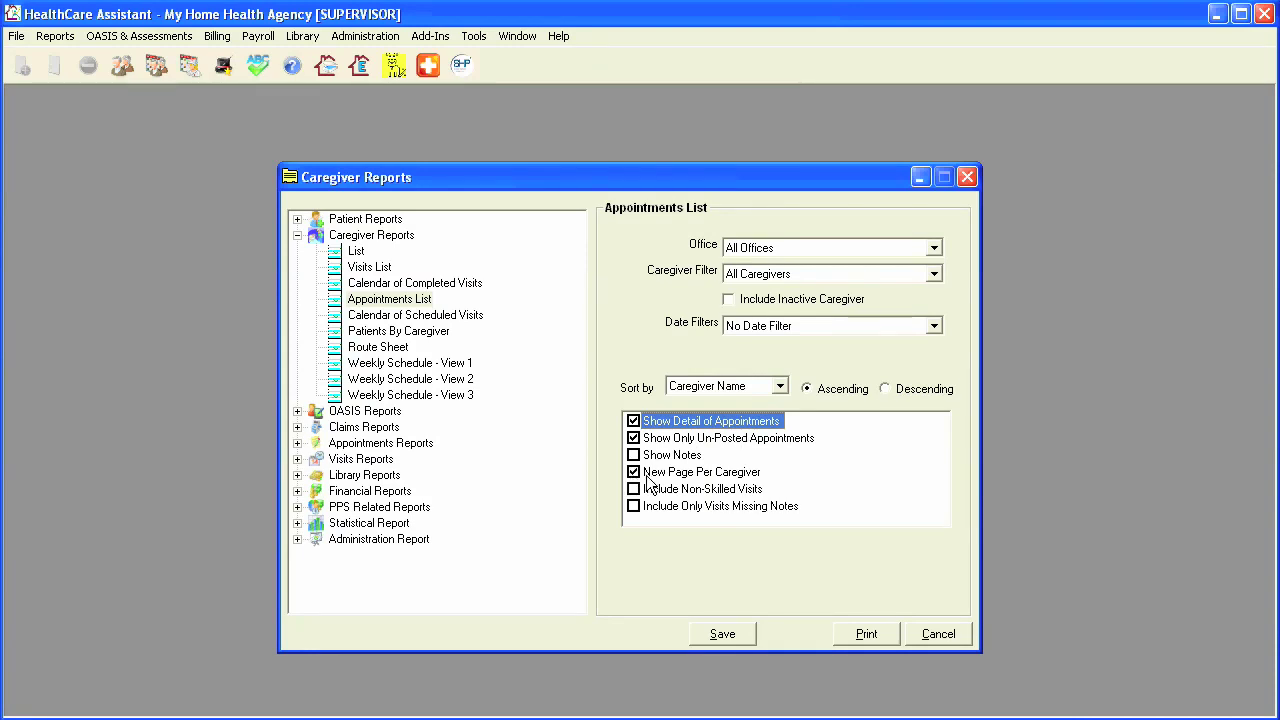
click(866, 633)
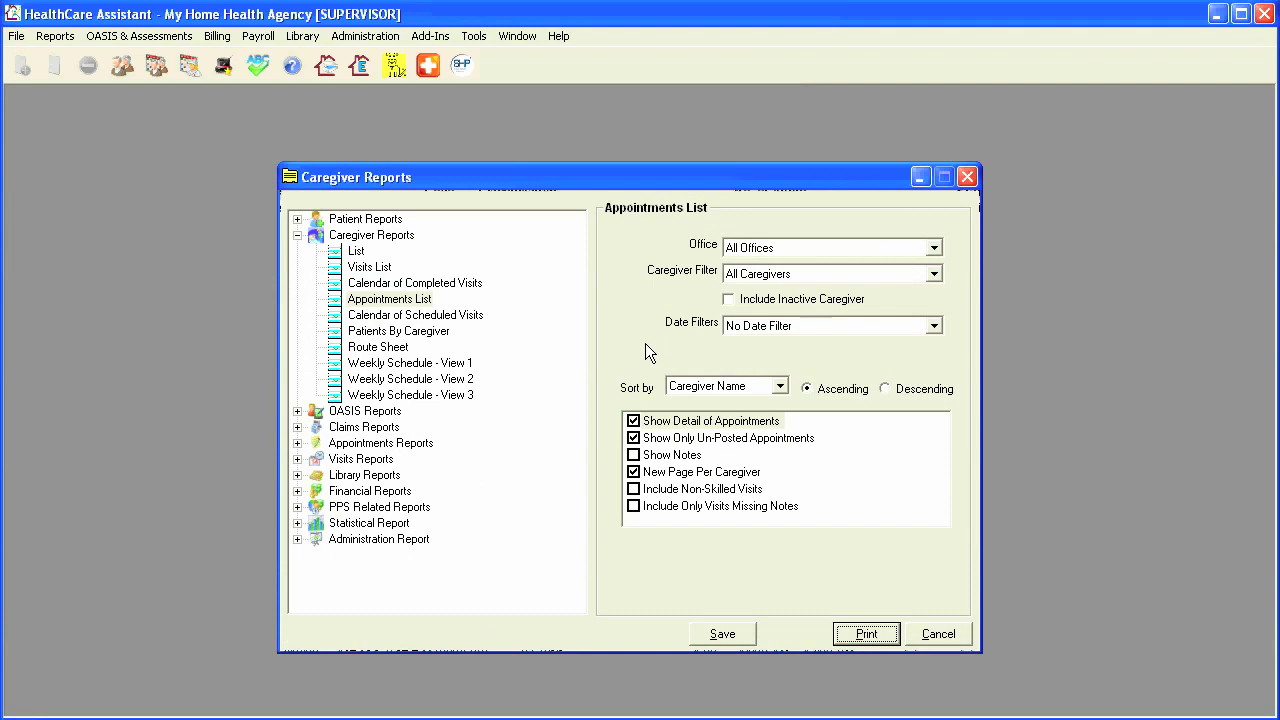
Step: Generate the caregiver Visits List for all caregivers with visit details and look through its first page
click(390, 270)
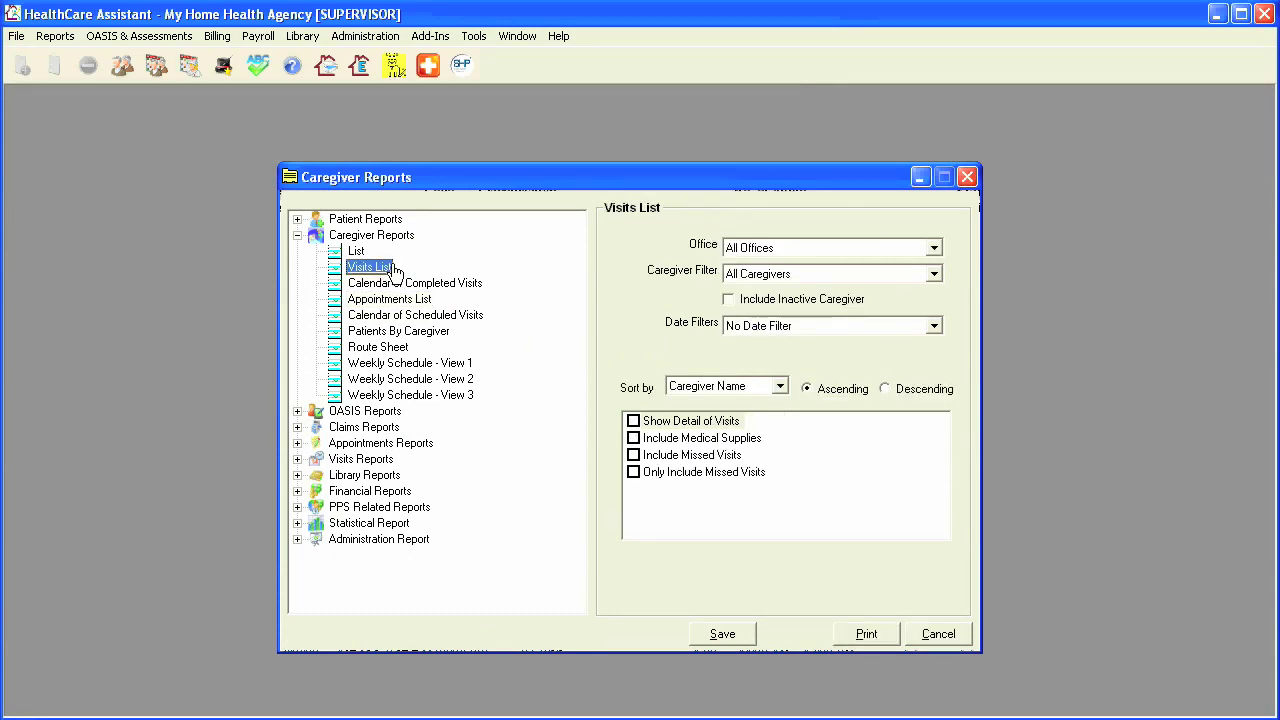
click(630, 421)
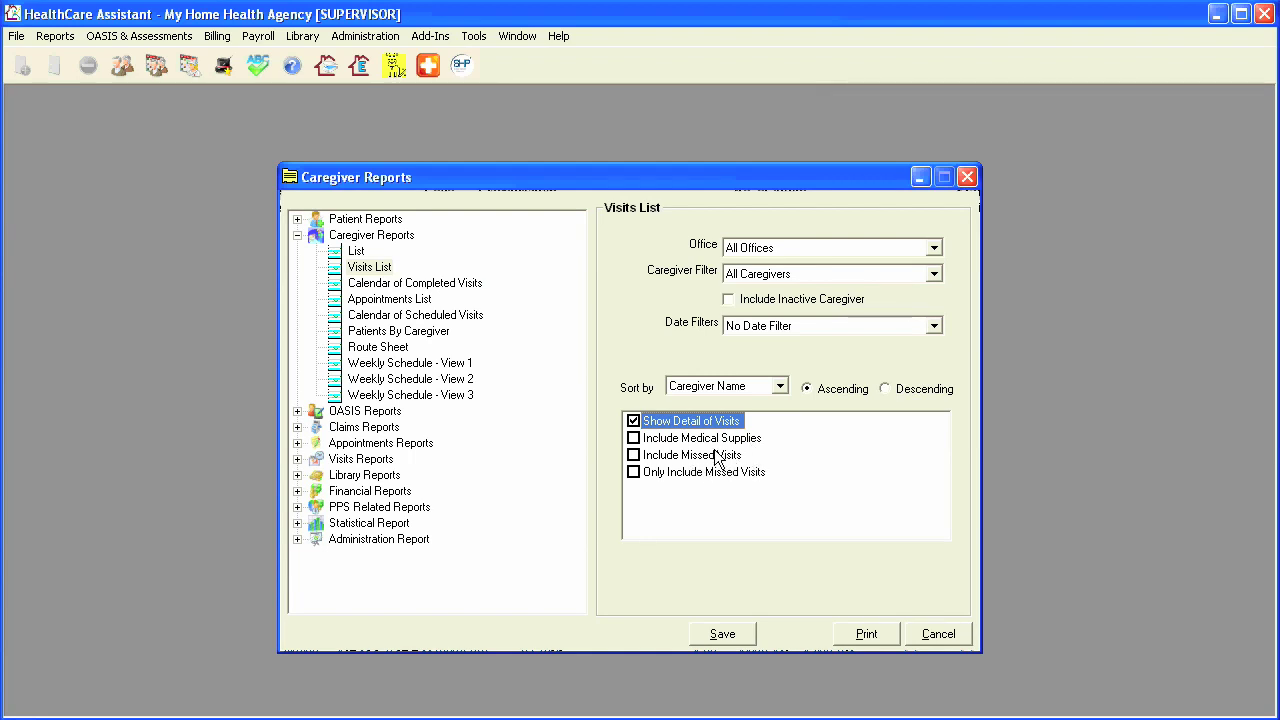
click(860, 634)
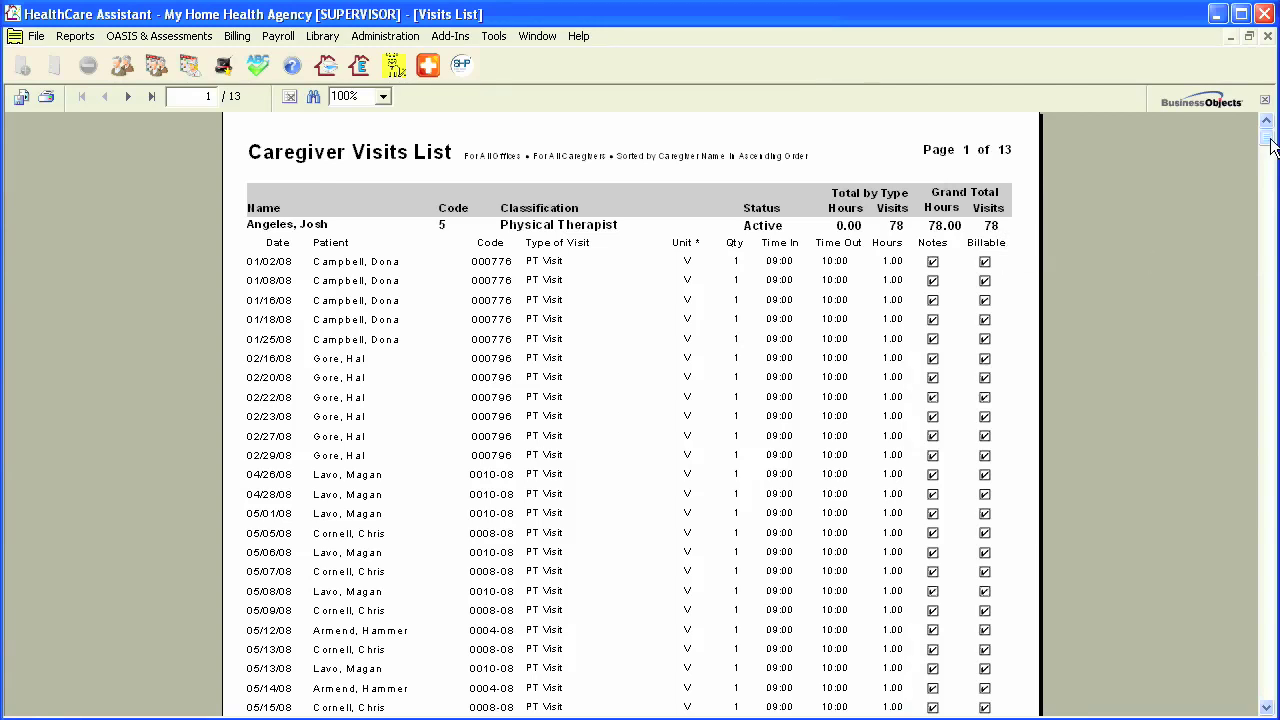
drag(1270, 145, 1268, 286)
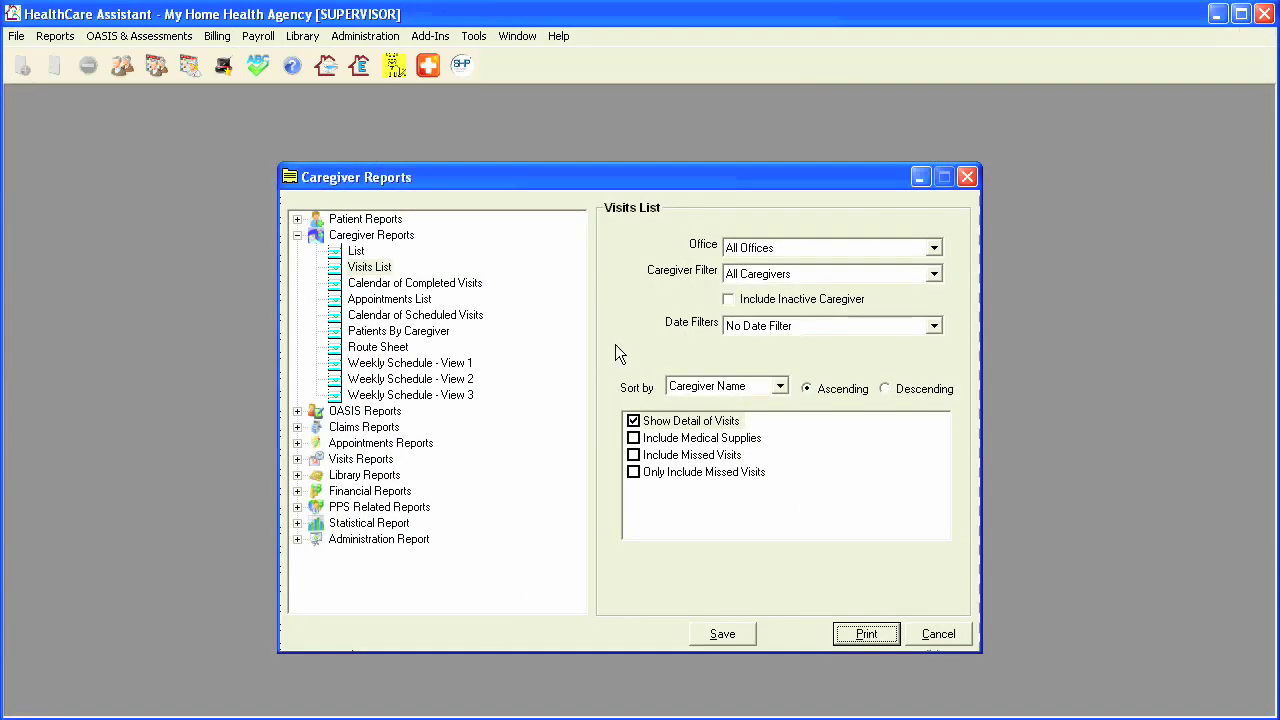
Step: View the options of the caregiver Calendar of Scheduled Visits, Calendar of Completed Visits and Weekly Schedule - View 1 reports
click(478, 317)
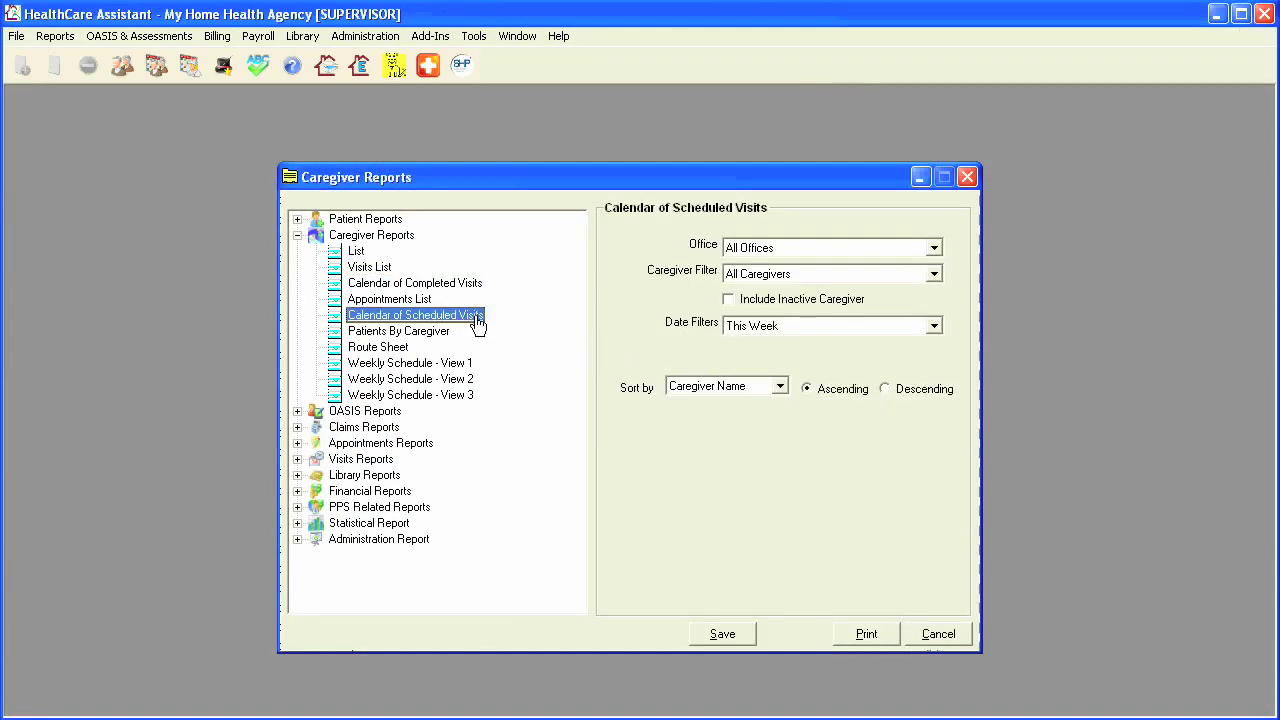
click(440, 286)
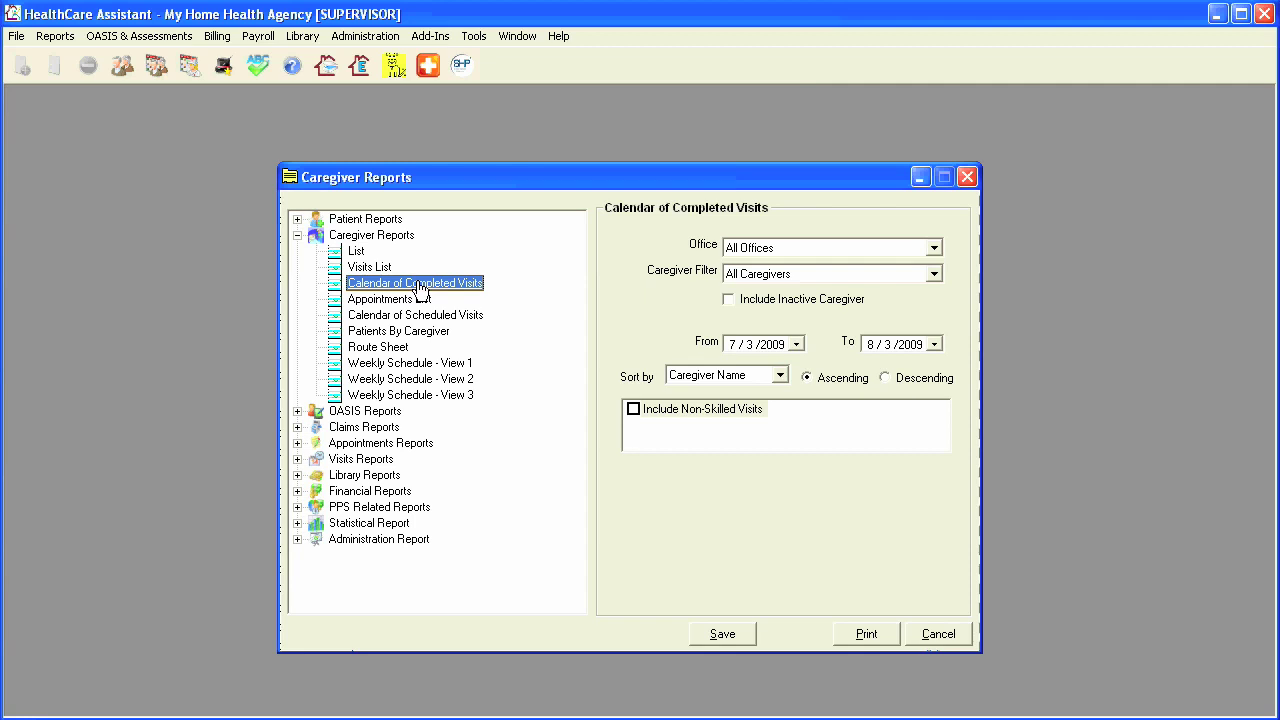
click(423, 364)
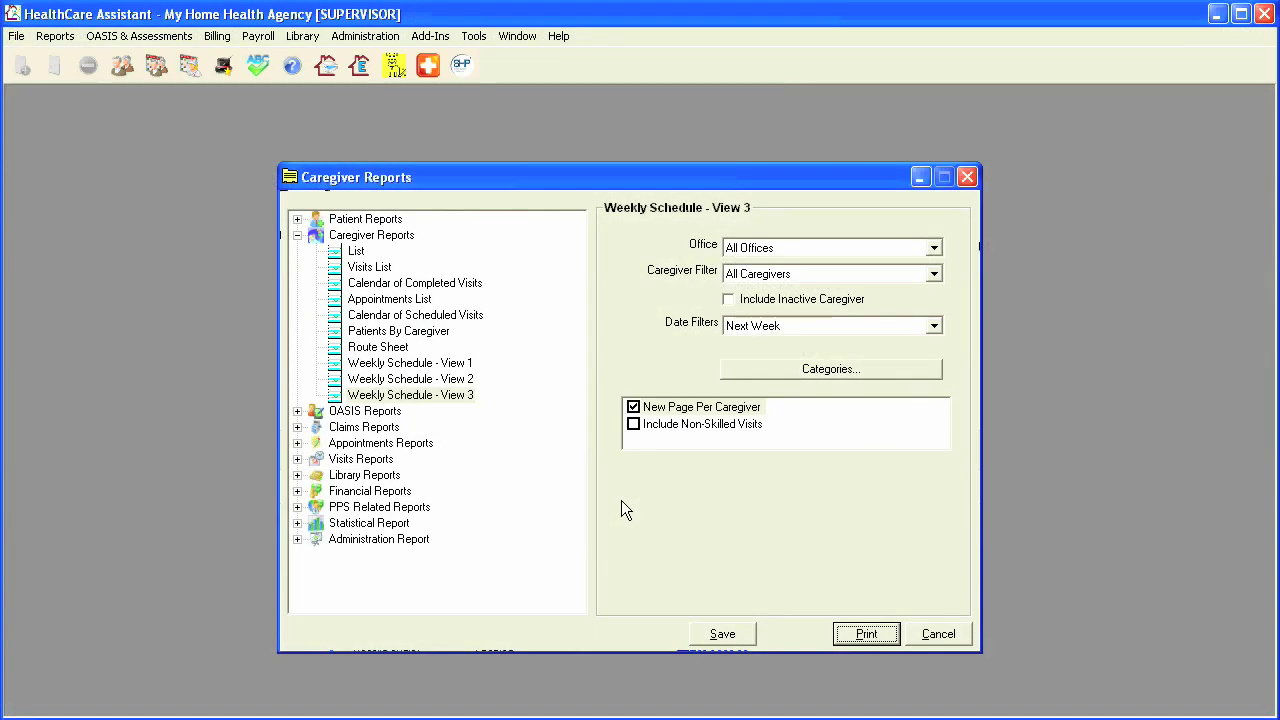
Step: Generate the caregiver Route Sheet for one specific caregiver for This Week with Print Schedule enabled
click(385, 347)
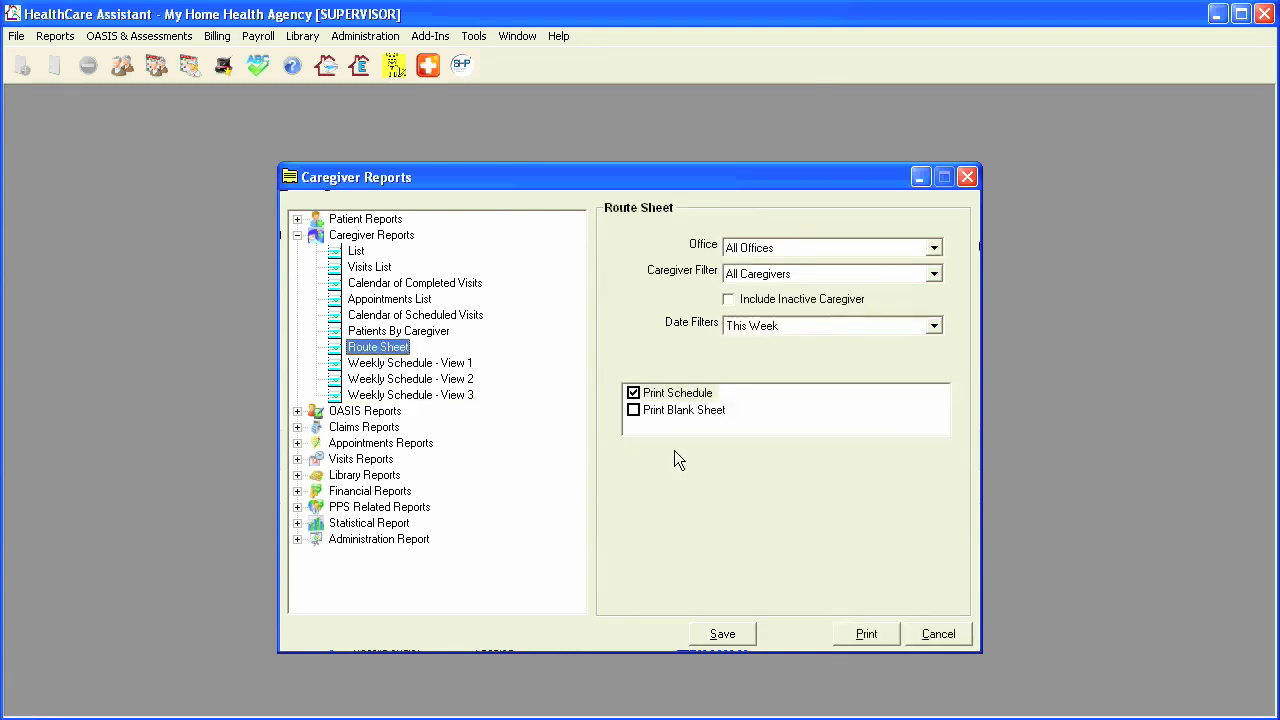
click(933, 273)
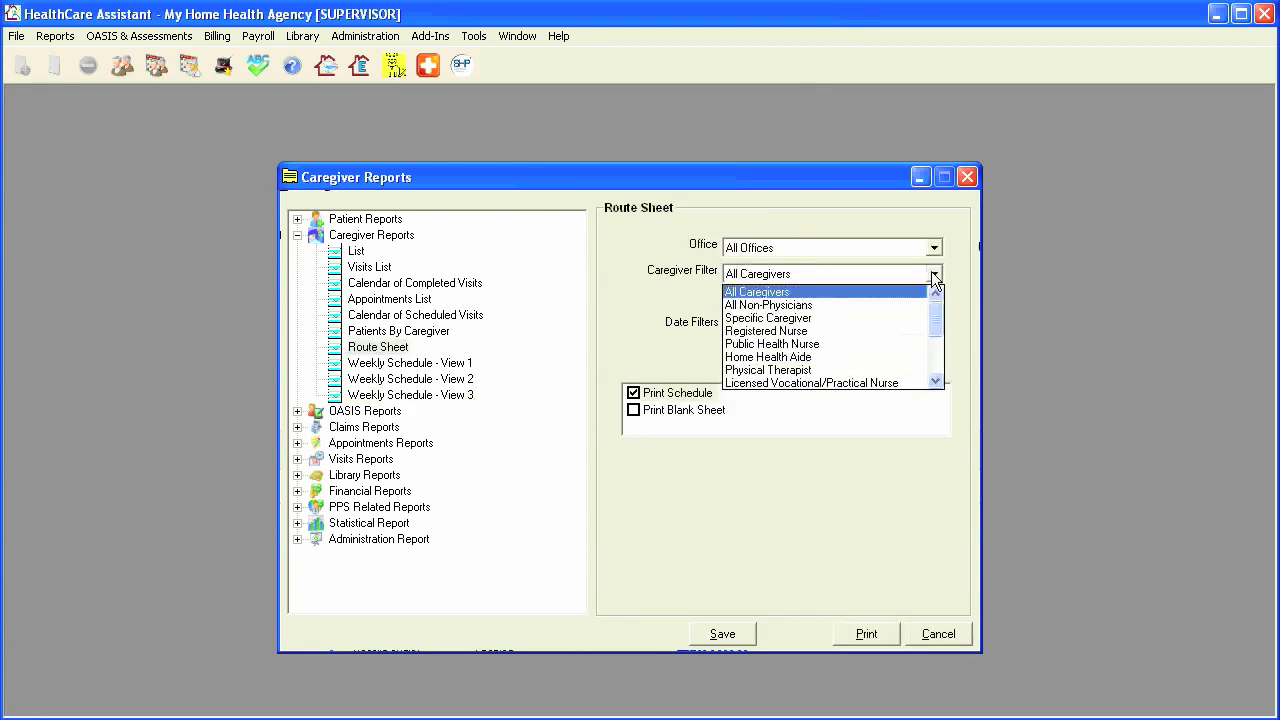
click(900, 318)
click(762, 299)
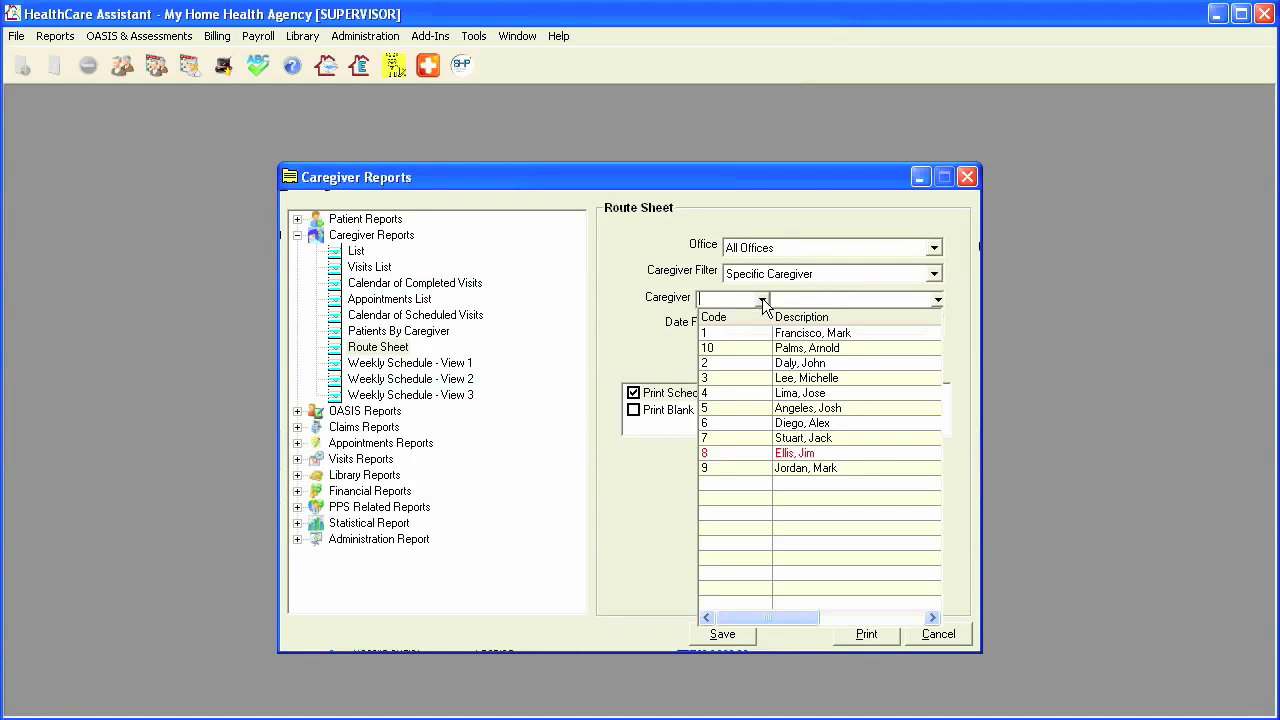
click(763, 378)
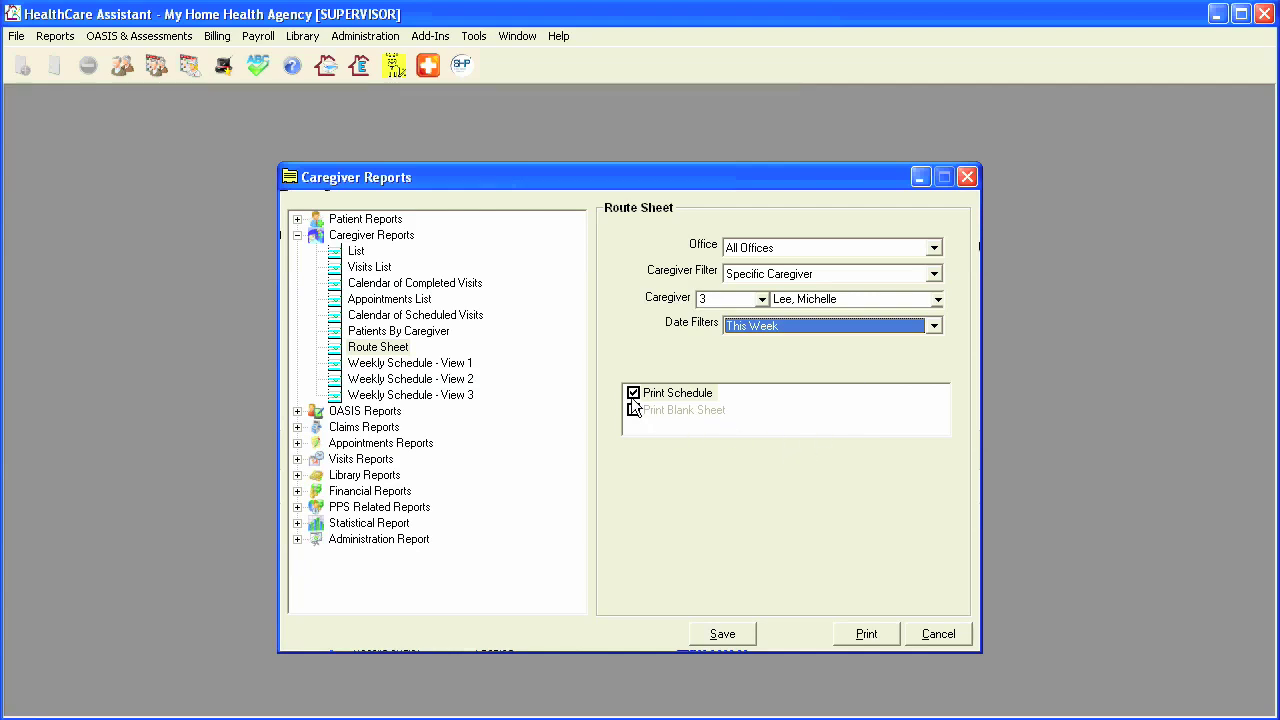
click(857, 633)
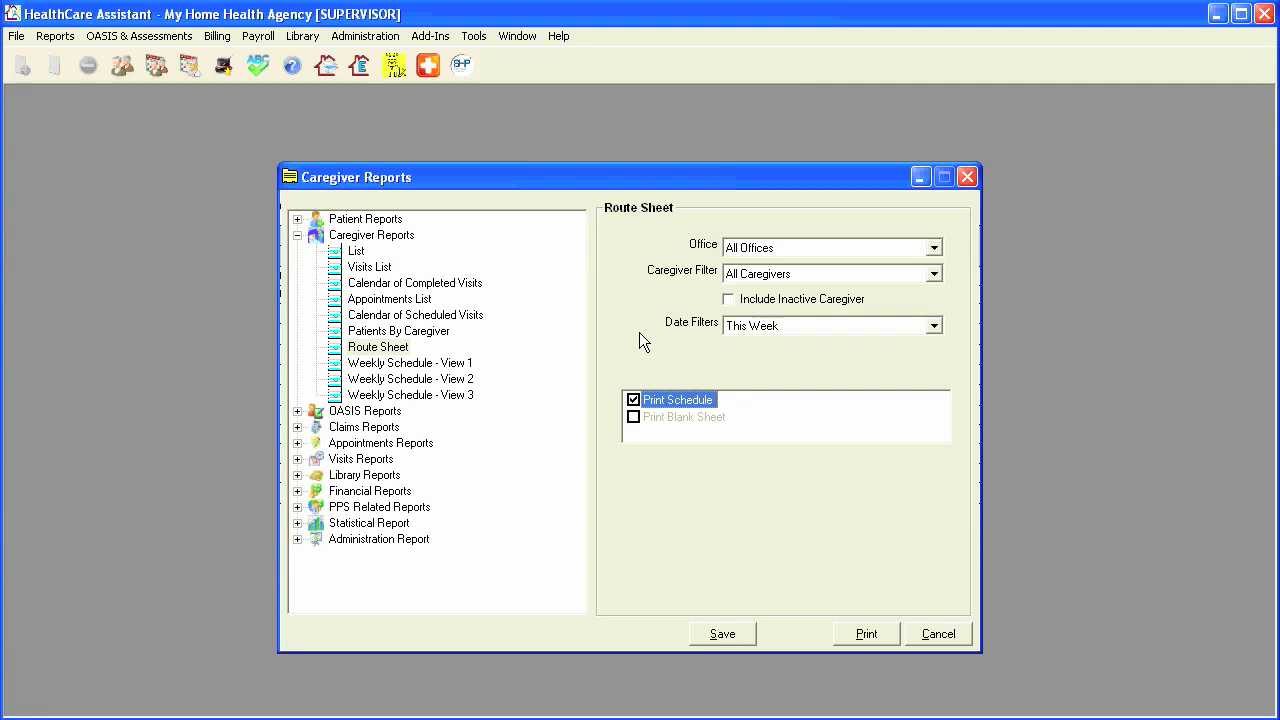
Step: Generate a blank Route Sheet with Print Schedule turned off
click(633, 399)
click(860, 634)
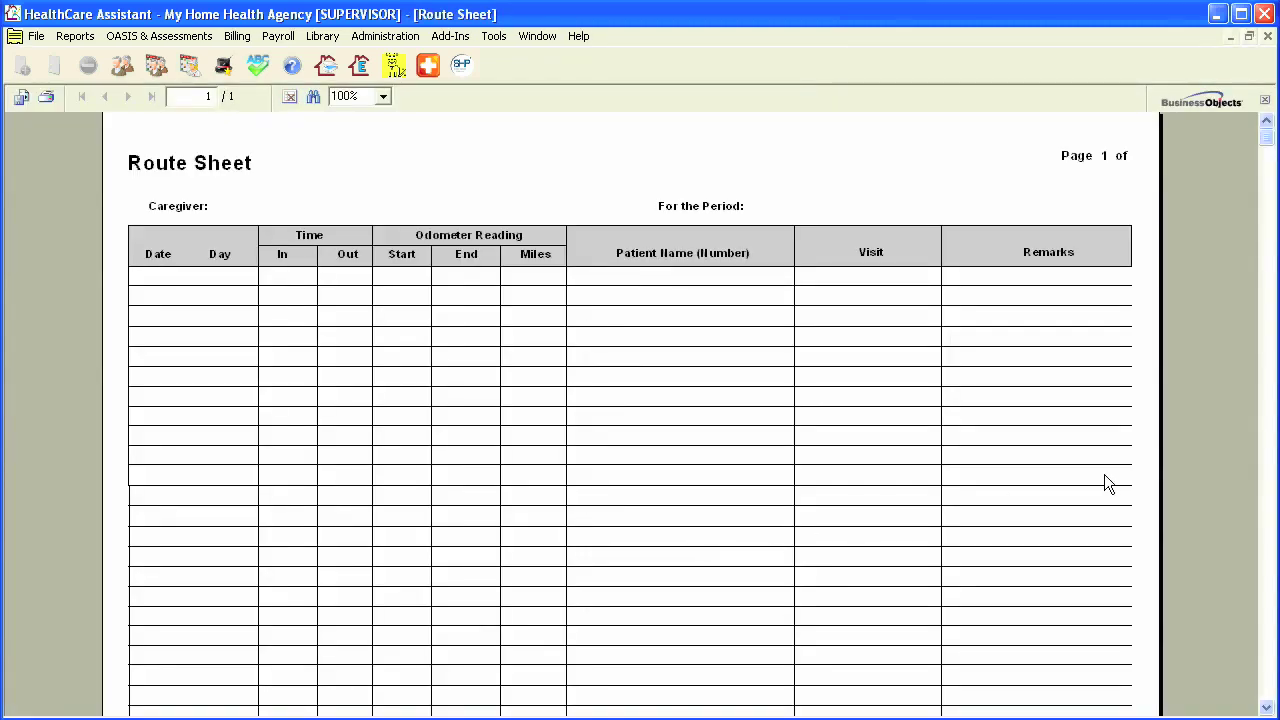